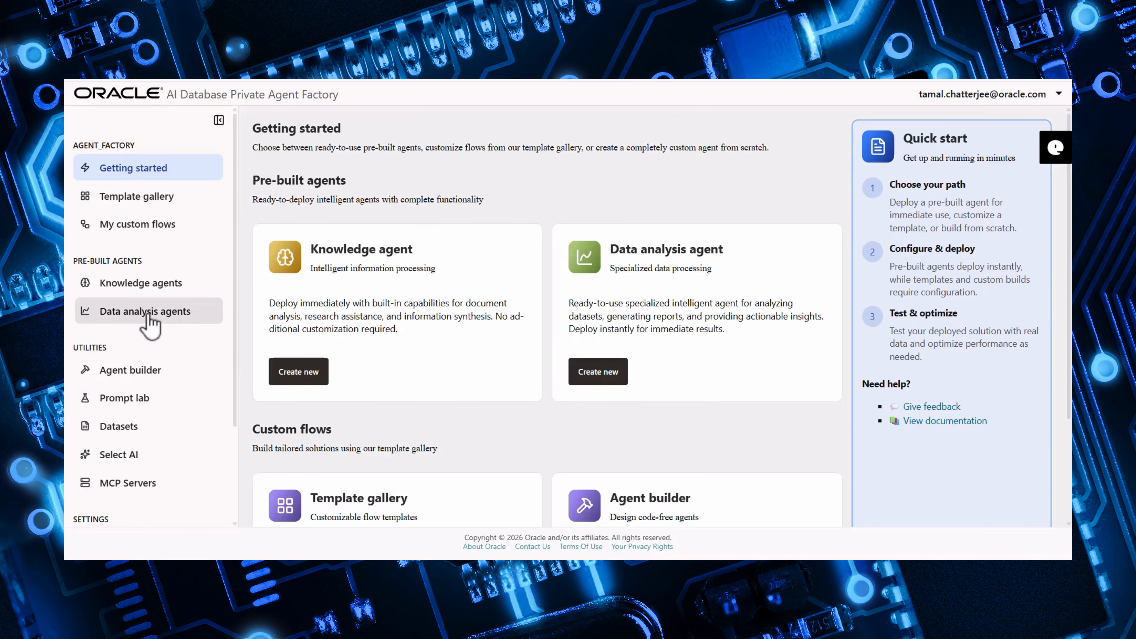
# - Add a new Rest API data source by uploading the opnmeteo.json OpenAPI specification file
pyautogui.scroll(-3, 221, 323)
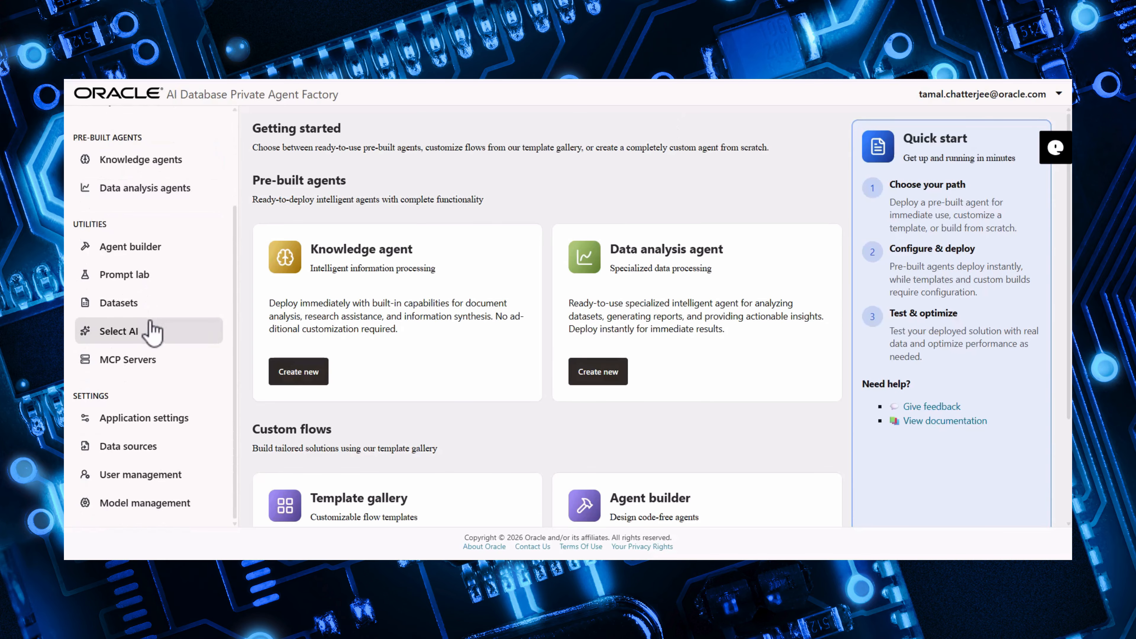
pyautogui.click(156, 447)
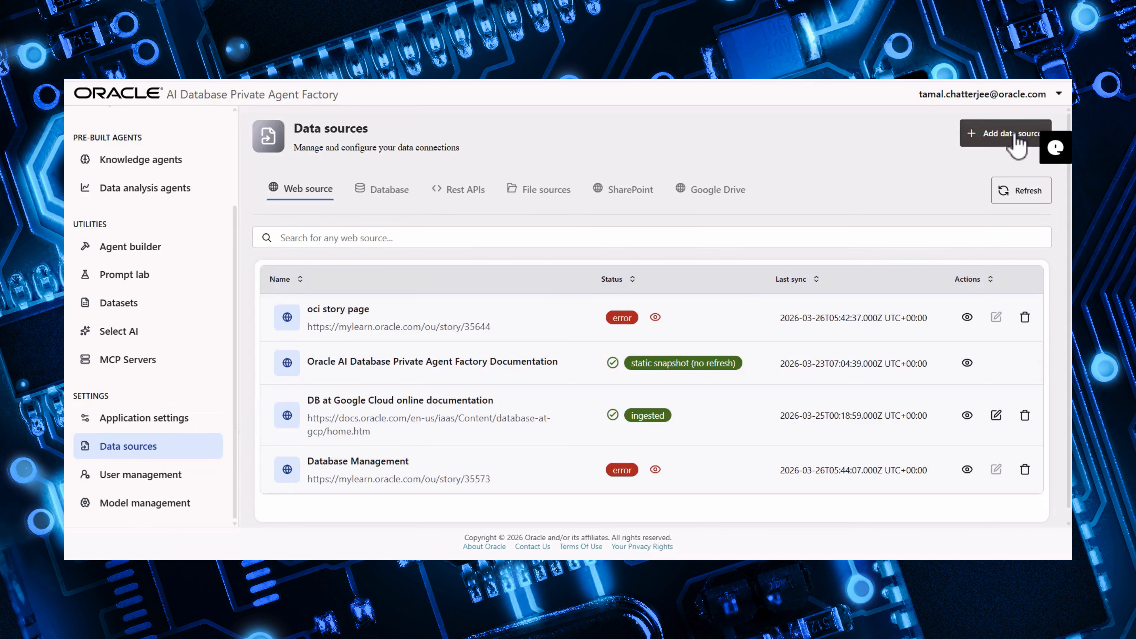
pyautogui.click(1016, 144)
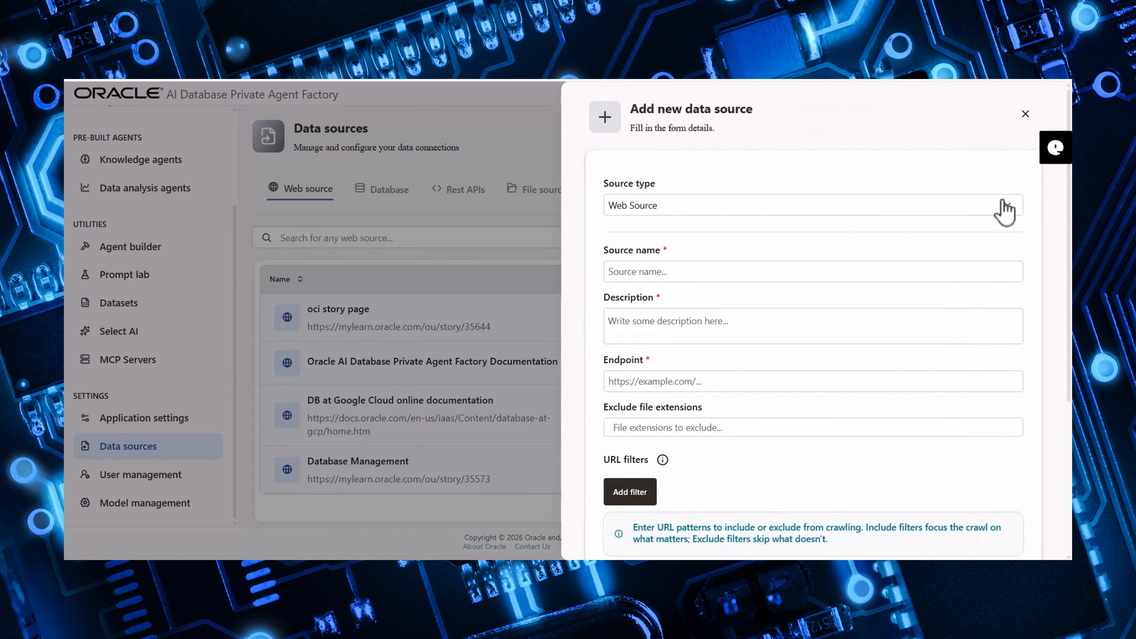
pyautogui.click(1004, 210)
pyautogui.click(724, 293)
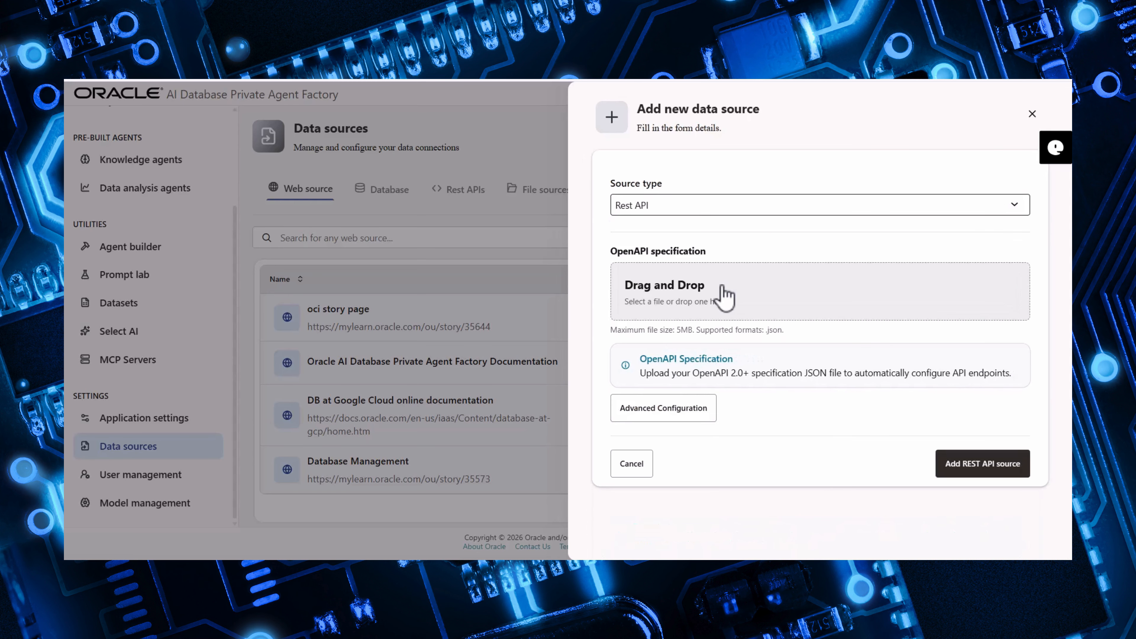
pyautogui.click(724, 293)
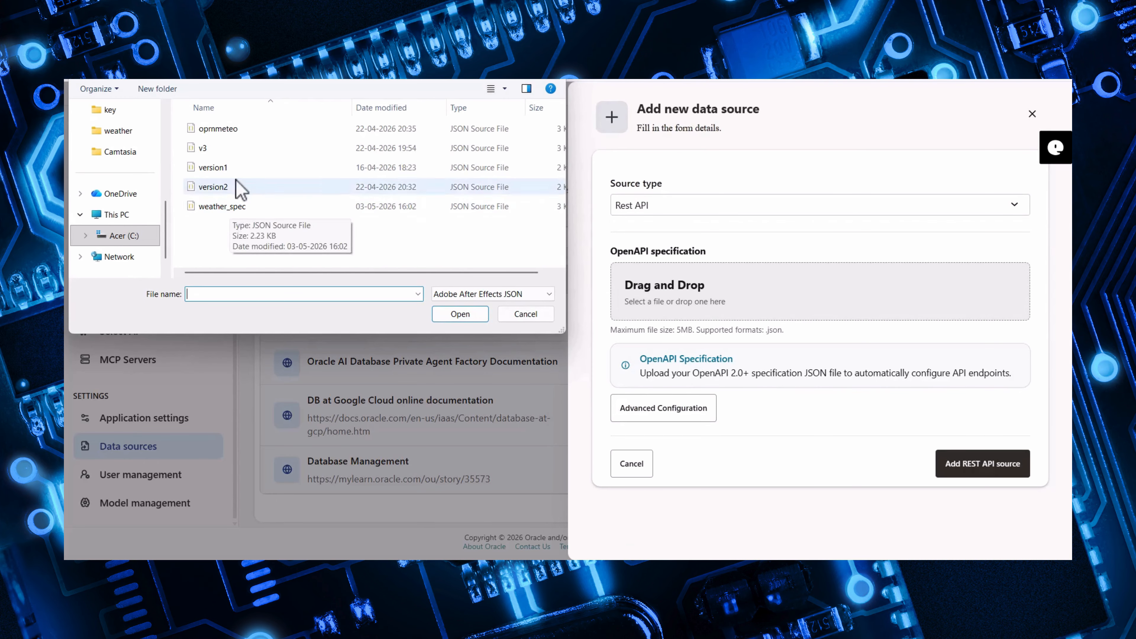
pyautogui.doubleClick(239, 130)
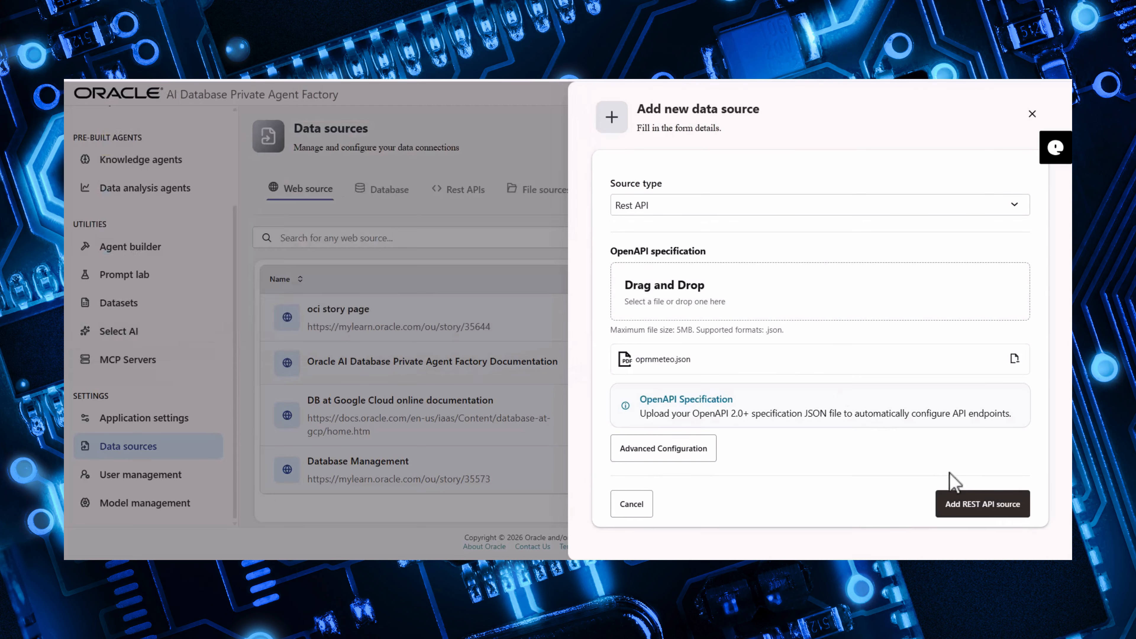
pyautogui.click(976, 514)
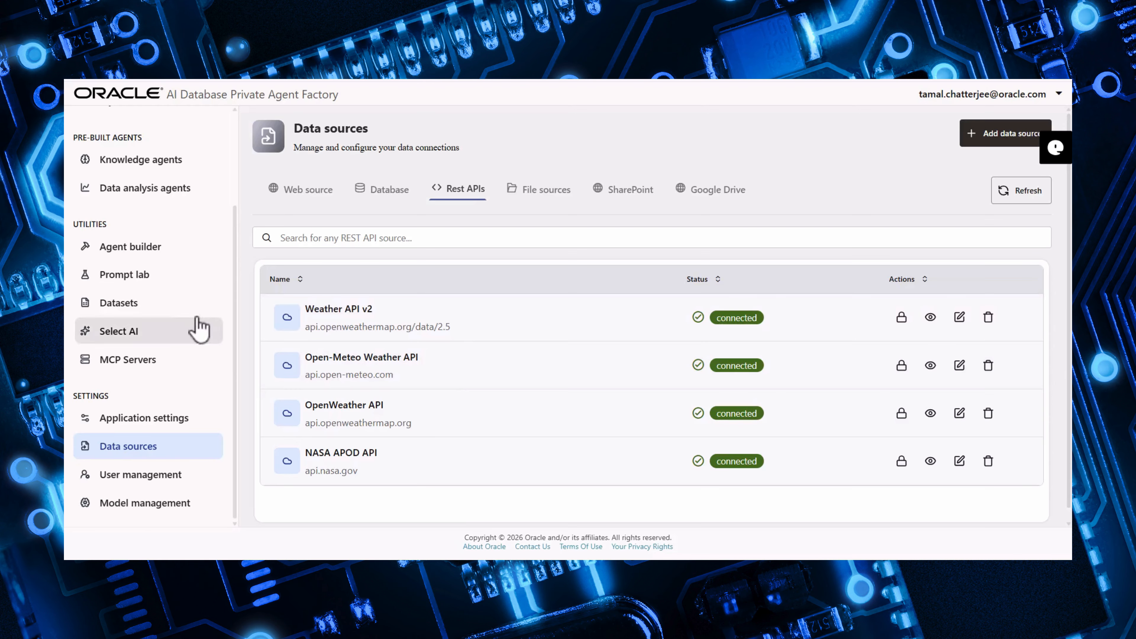
# - Open the Agent builder, add a Chat input component to a new flow, and place it lower left
pyautogui.click(154, 262)
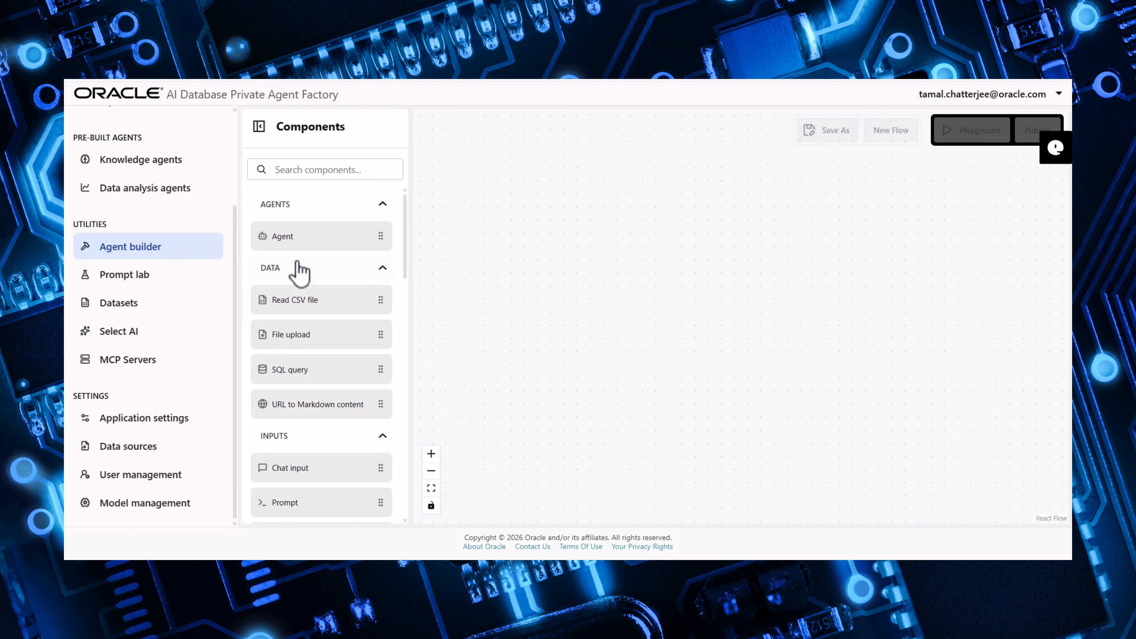
pyautogui.click(356, 474)
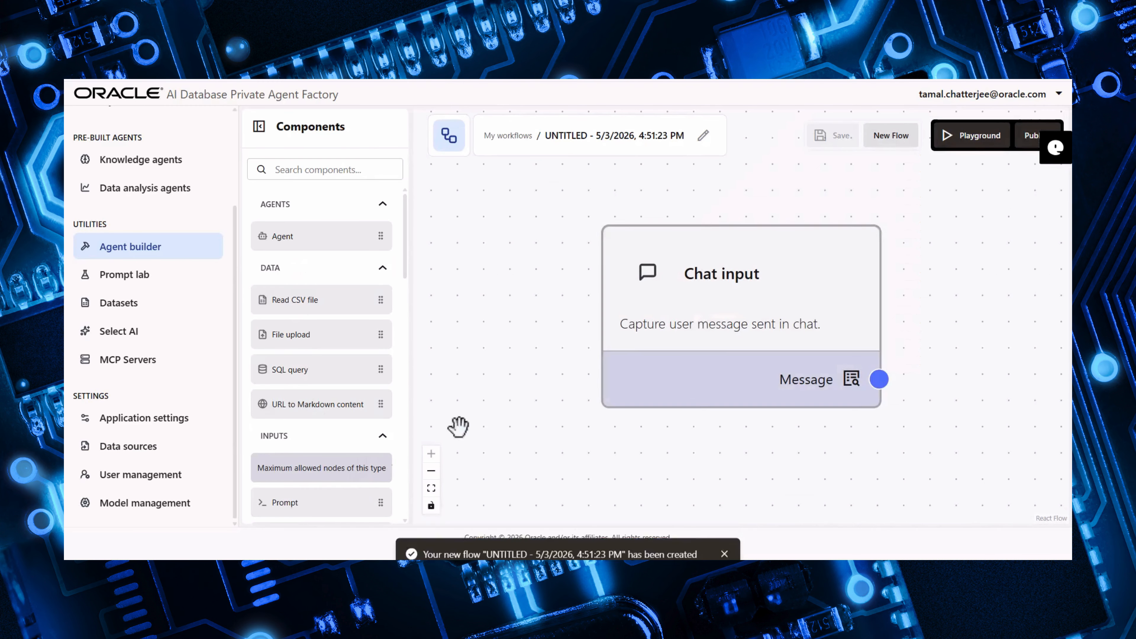
pyautogui.click(437, 477)
pyautogui.click(438, 477)
pyautogui.click(438, 477)
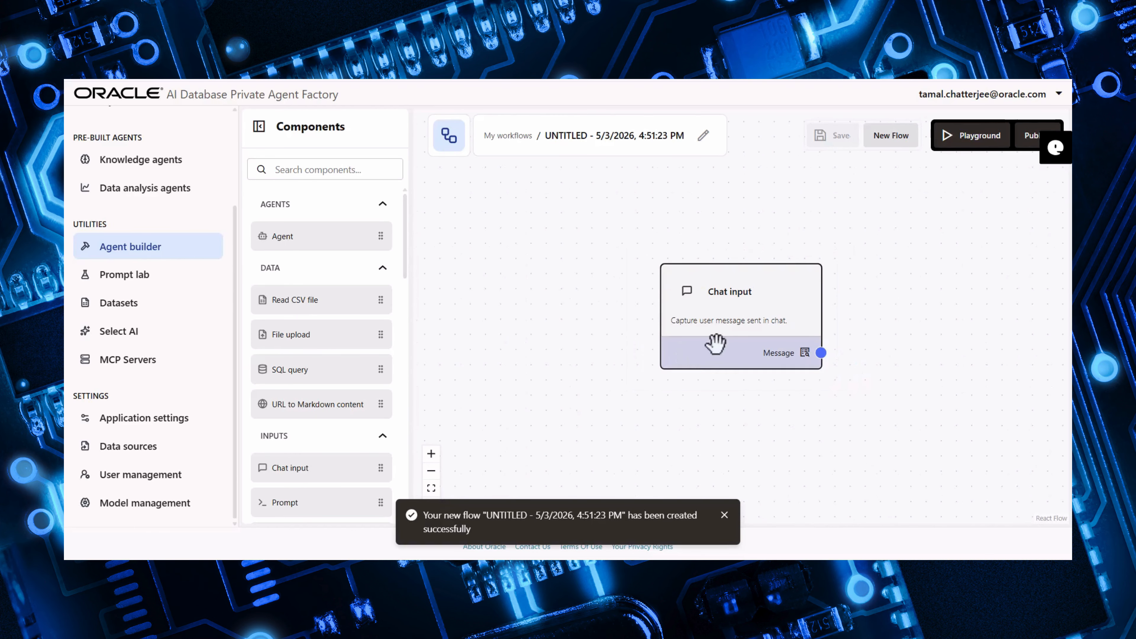
pyautogui.moveTo(716, 344); pyautogui.dragTo(531, 452)
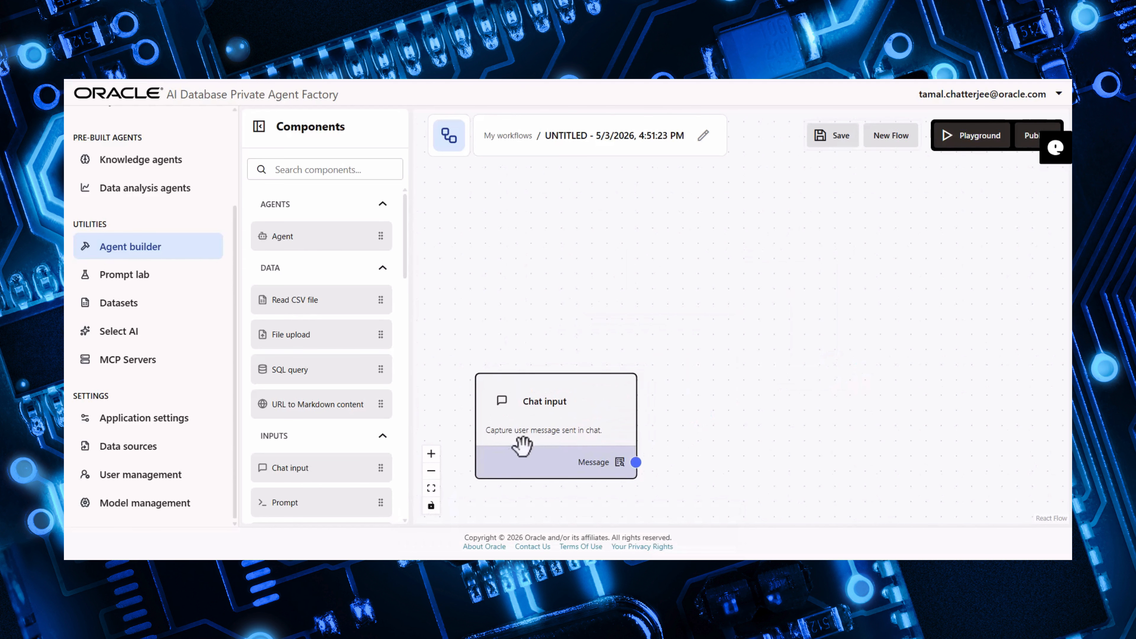
# - Add a REST API tools component to the flow and place it above the Chat input node
pyautogui.scroll(-5, 373, 411)
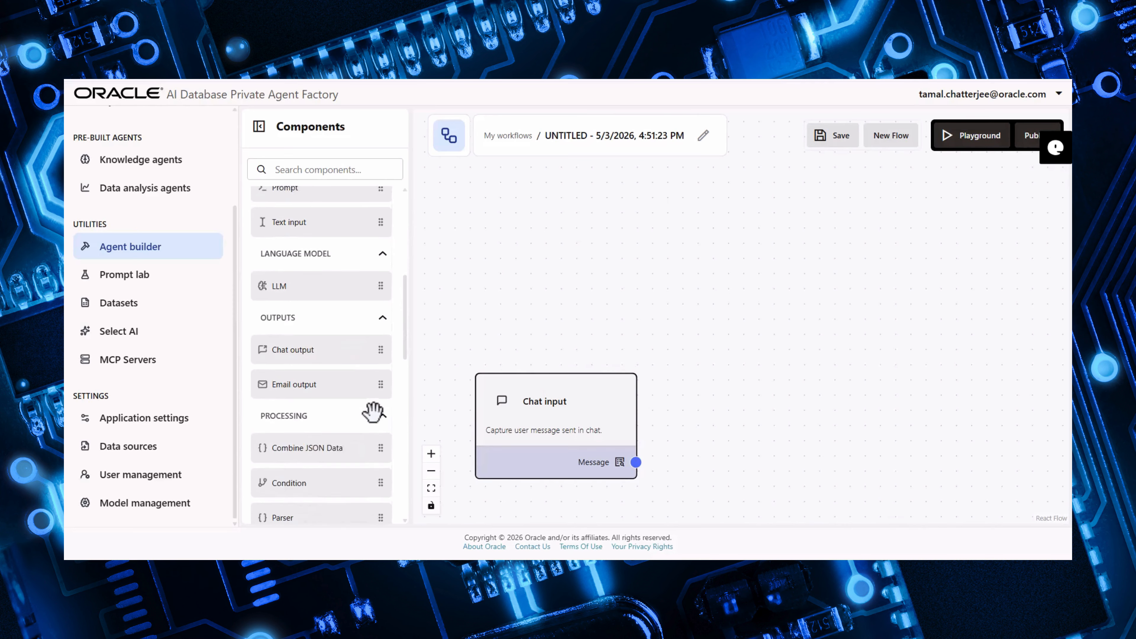
pyautogui.scroll(-10, 373, 411)
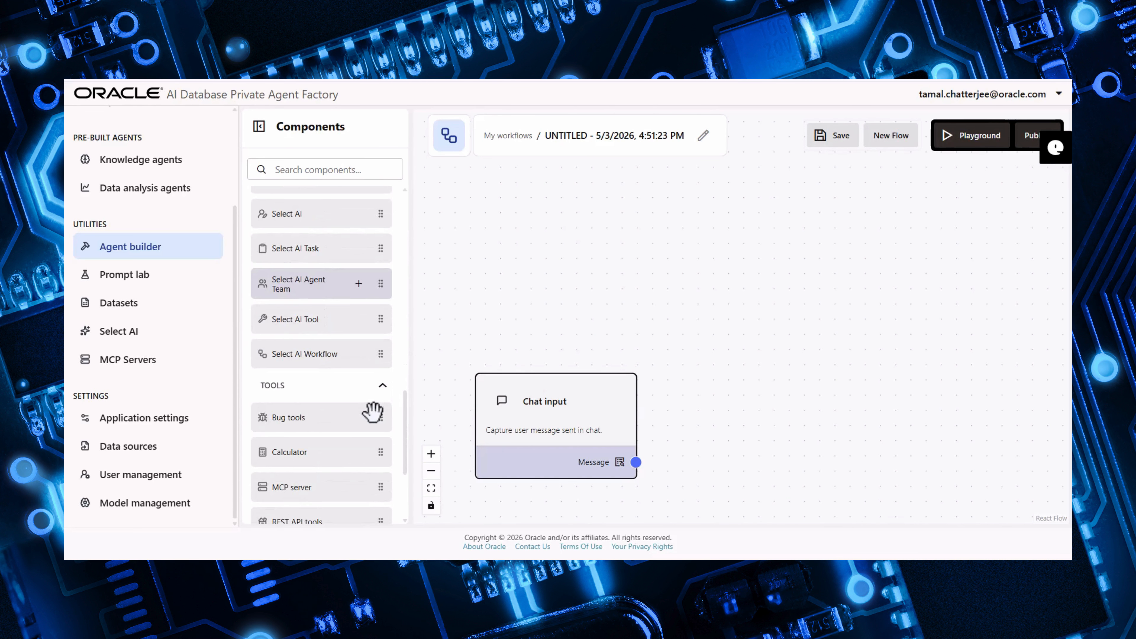
pyautogui.scroll(-2, 373, 411)
pyautogui.click(360, 456)
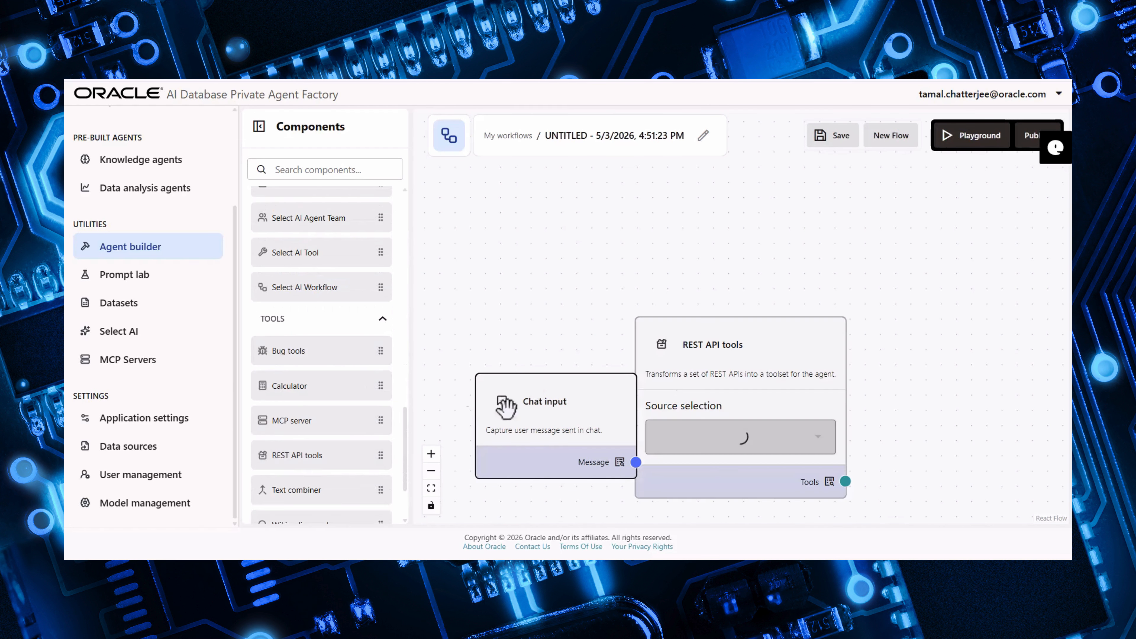
pyautogui.moveTo(766, 334); pyautogui.dragTo(589, 171)
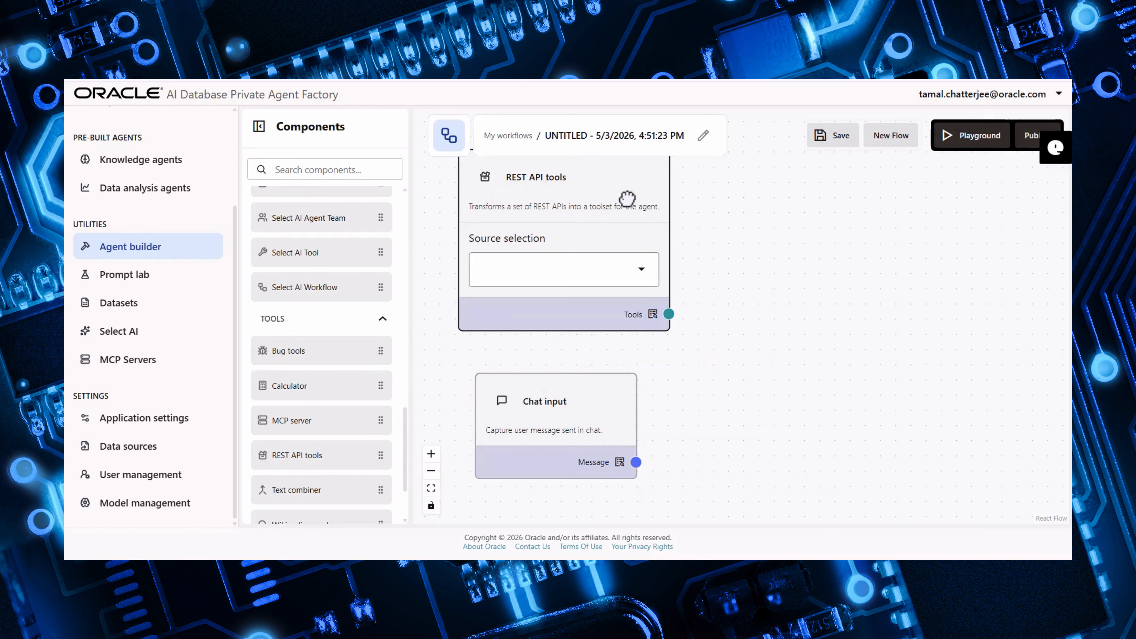
# - Set the REST API tools source selection to Open-Meteo Weather API
pyautogui.click(631, 276)
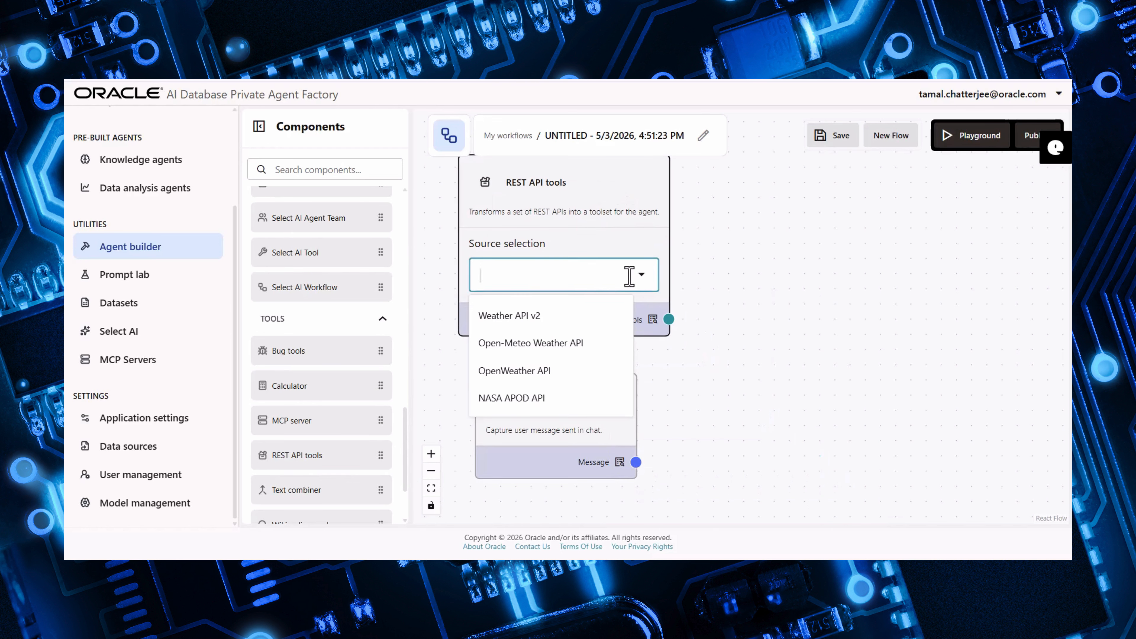
pyautogui.click(582, 342)
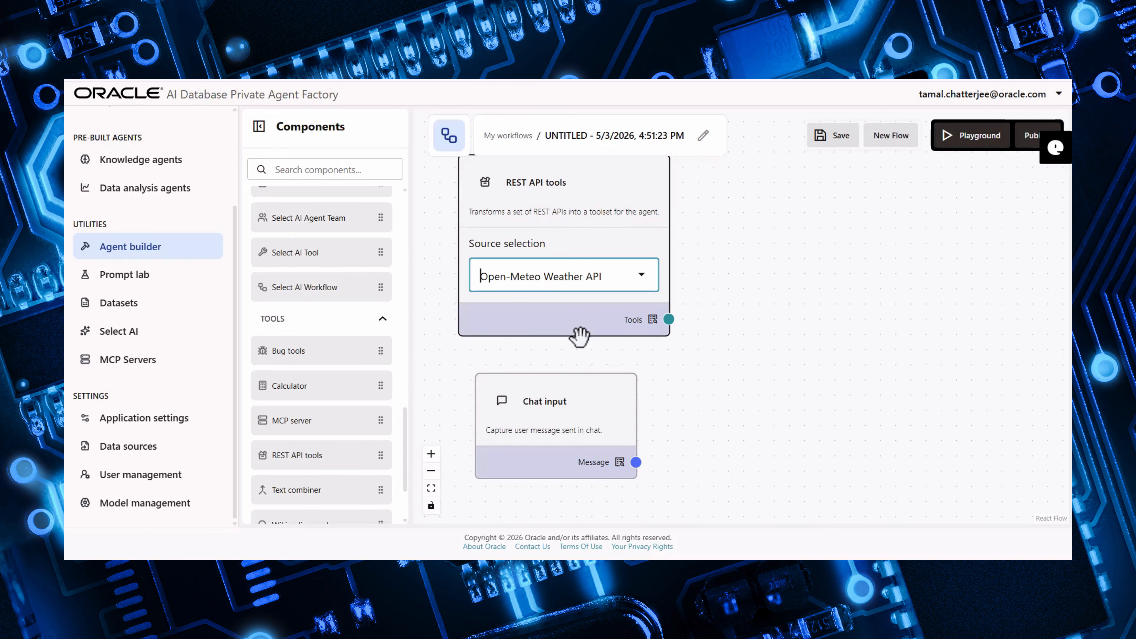
pyautogui.click(667, 365)
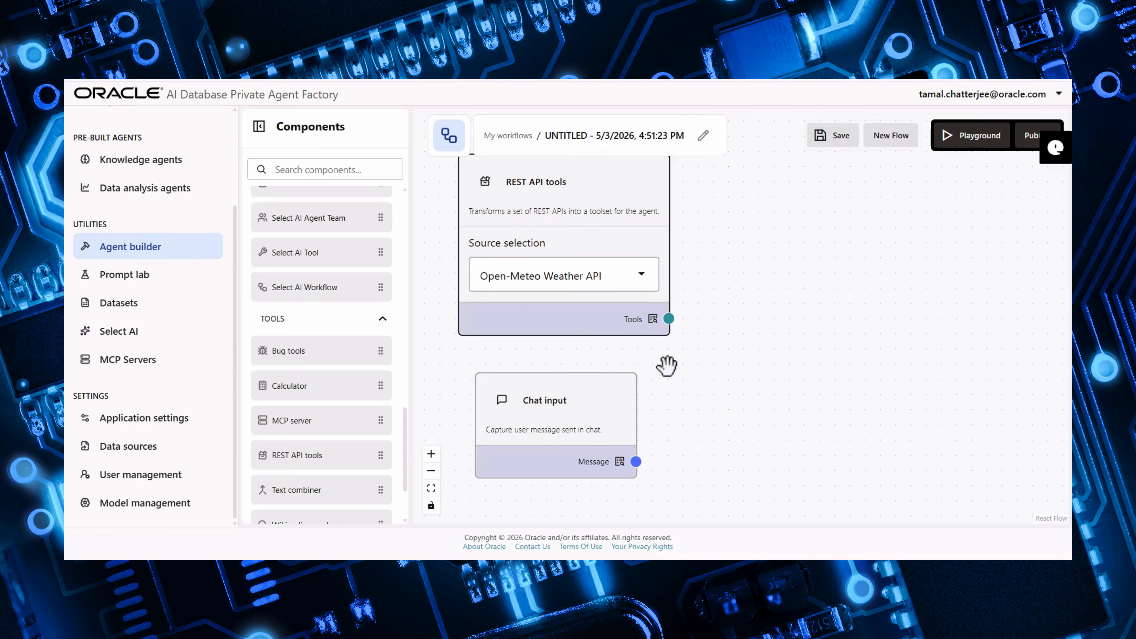
# - Add a Prompt component and place it to the right of the Chat input node
pyautogui.scroll(-5, 667, 365)
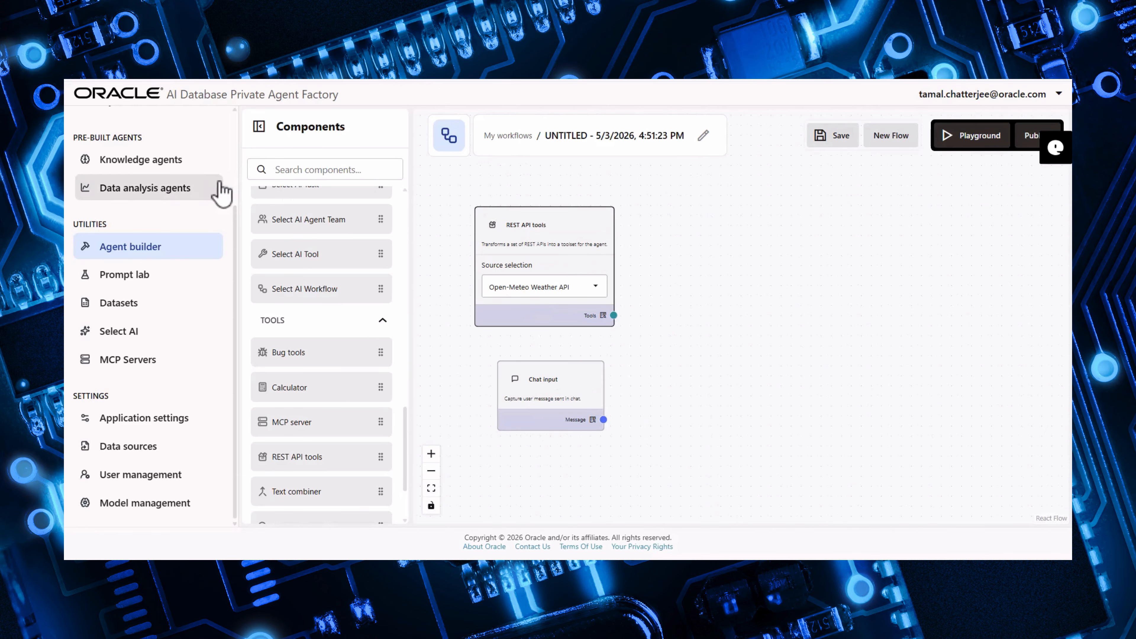
pyautogui.scroll(3, 228, 184)
pyautogui.click(219, 120)
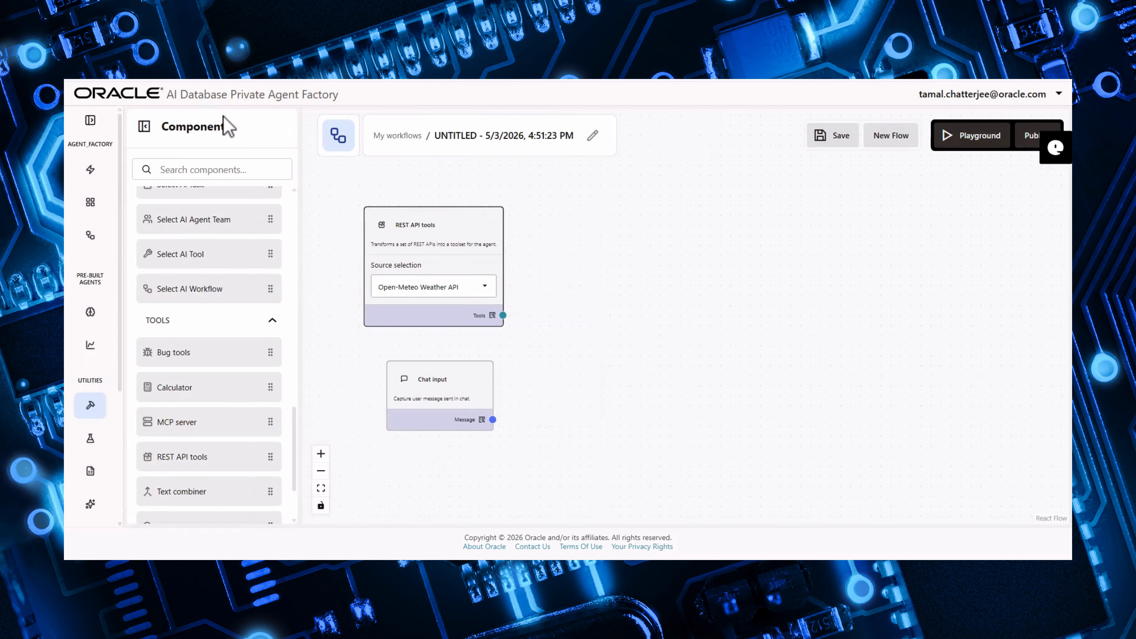
pyautogui.moveTo(253, 296)
pyautogui.scroll(10, 257, 325)
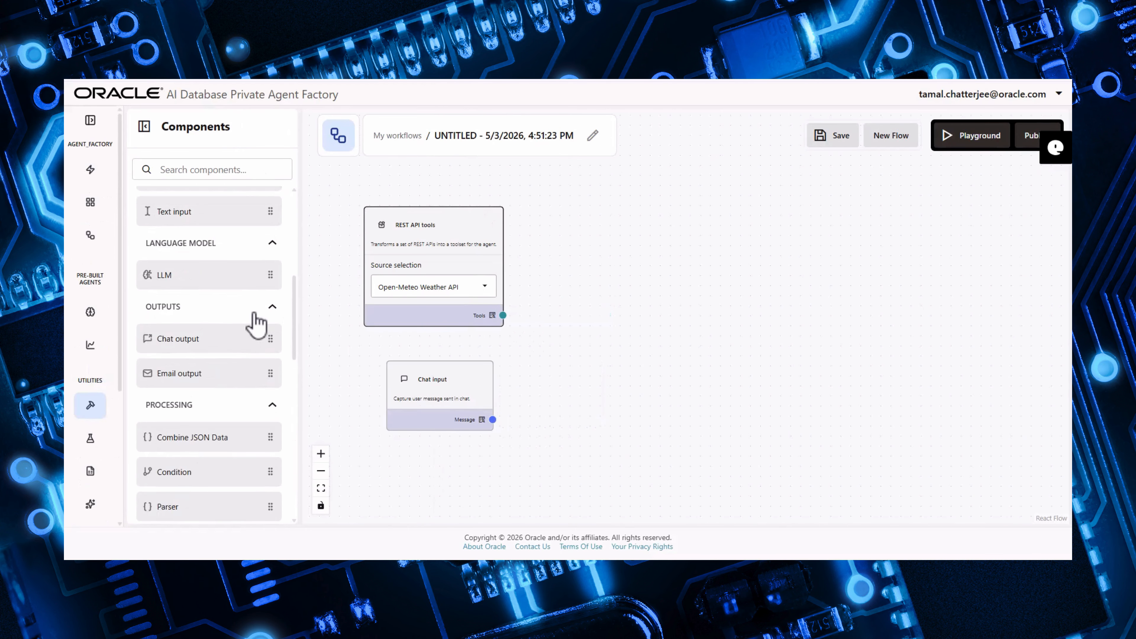
pyautogui.scroll(5, 255, 320)
pyautogui.moveTo(239, 349)
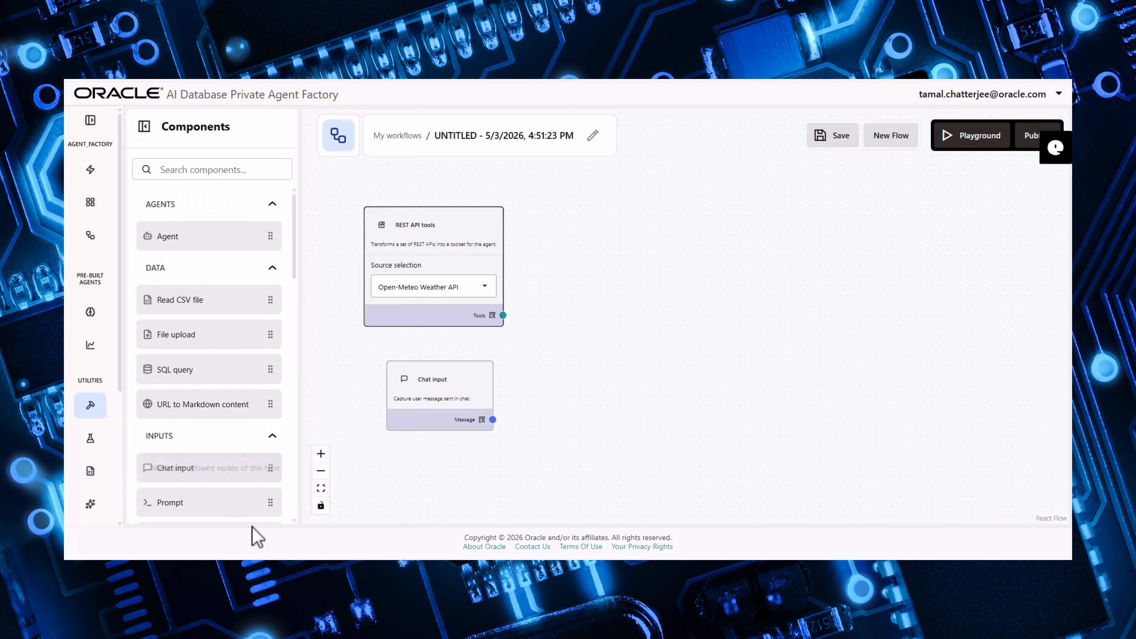
pyautogui.click(248, 503)
pyautogui.moveTo(661, 344); pyautogui.dragTo(642, 261)
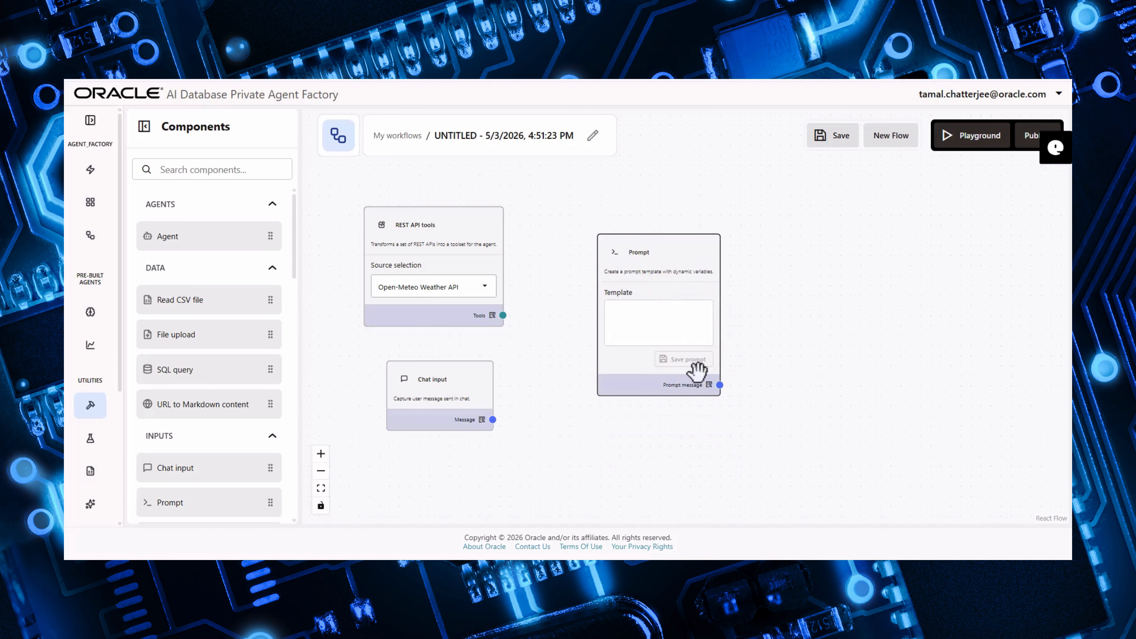
# - Paste the weather task prompt template ending with 'User Input: {{user_input}}' into the Prompt and save the prompt
pyautogui.click(703, 336)
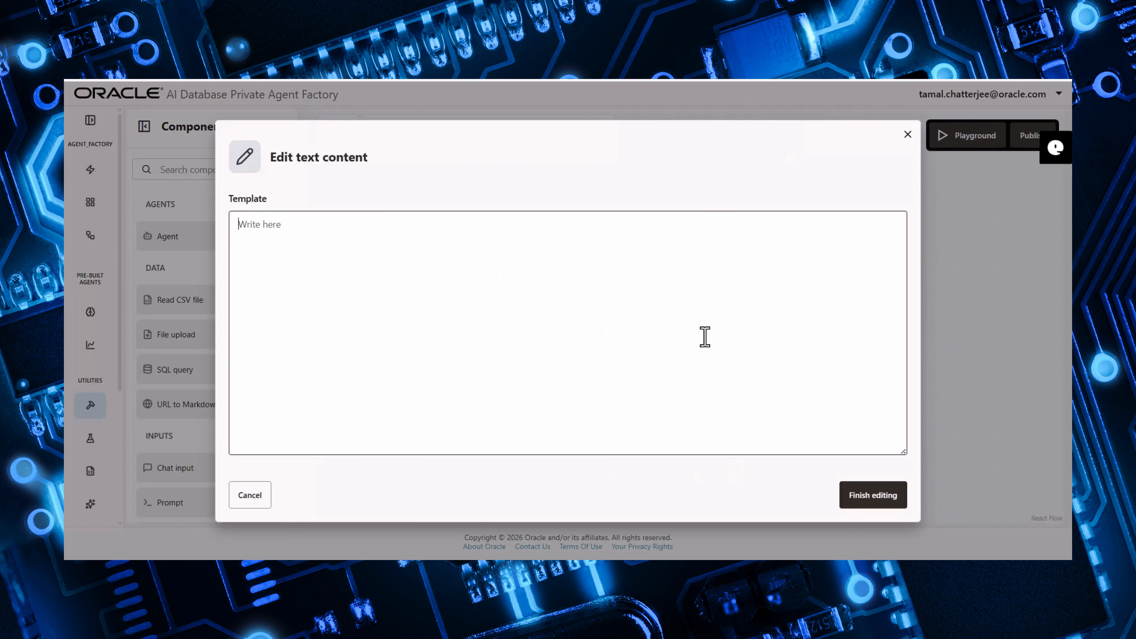
pyautogui.write("Task: Use the provided 'Weather API v2' tool to fetch the current weather for the city provided by the user. Instructions: This tool is pre-approved and requires no authentication. Extract the Temperature and Weather Description from the response. Output ONLY a single sentence summarizing this data. Do not add any conversational text. User Input: {{user_input}}")
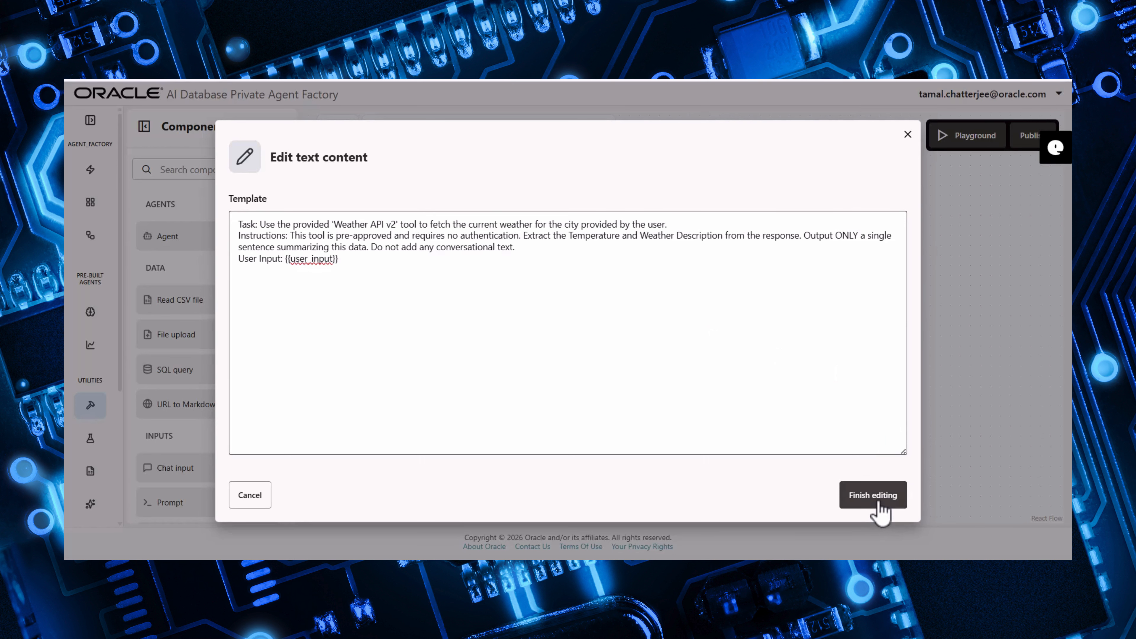
pyautogui.moveTo(352, 258); pyautogui.dragTo(242, 259)
pyautogui.click(429, 312)
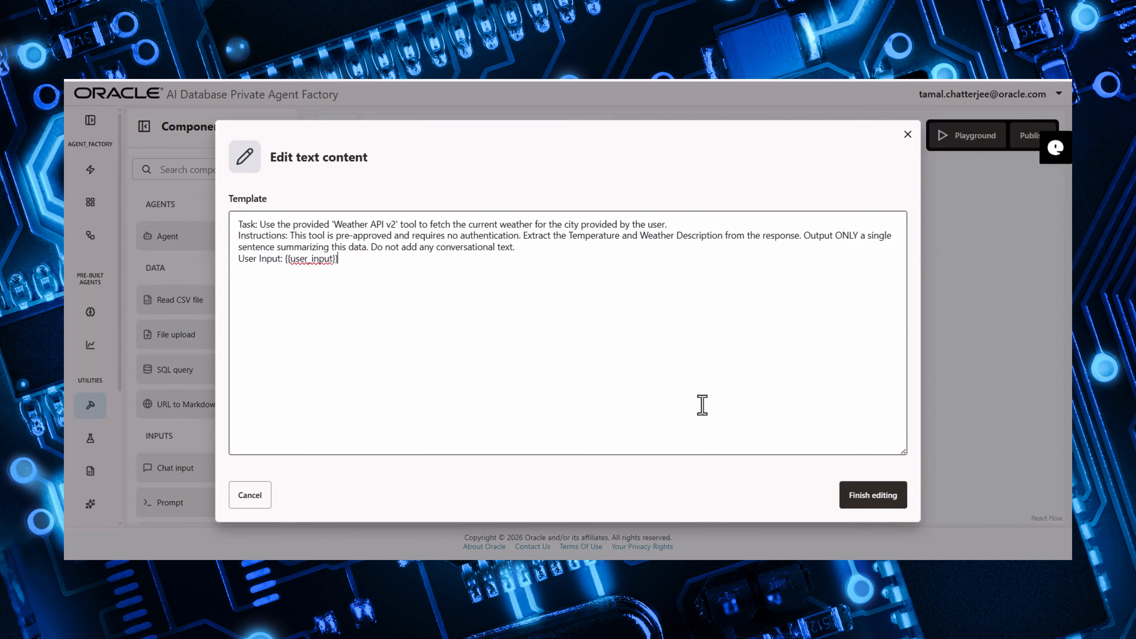
pyautogui.click(879, 498)
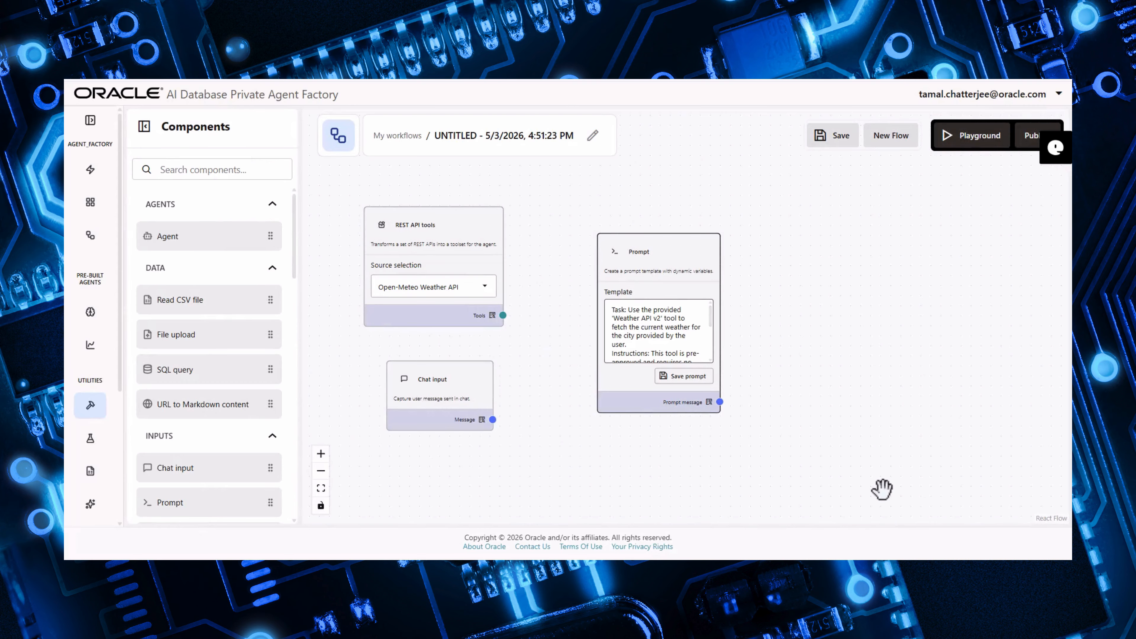
pyautogui.click(686, 378)
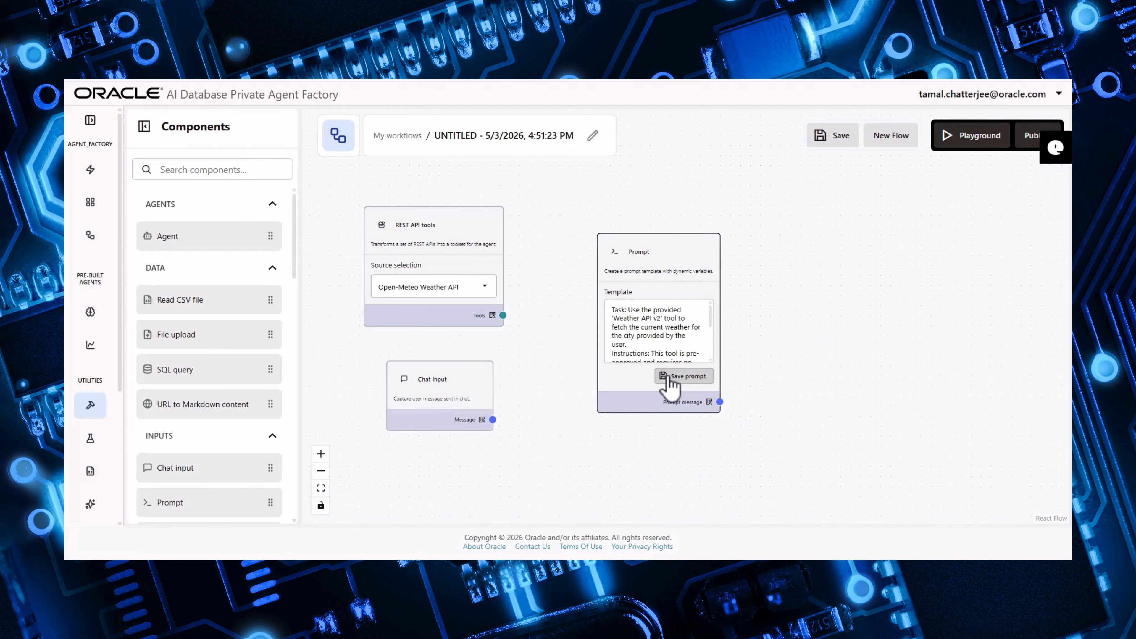
pyautogui.click(670, 378)
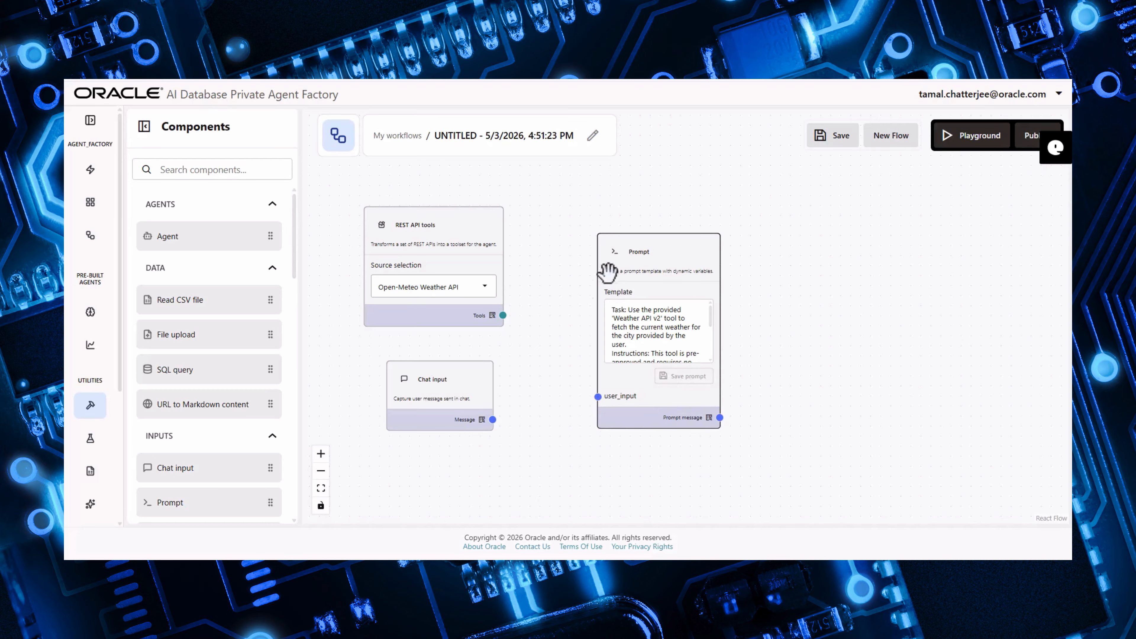
# - Connect the Chat input message to the Prompt's user_input and rearrange the three nodes more compactly
pyautogui.moveTo(493, 419); pyautogui.dragTo(597, 396)
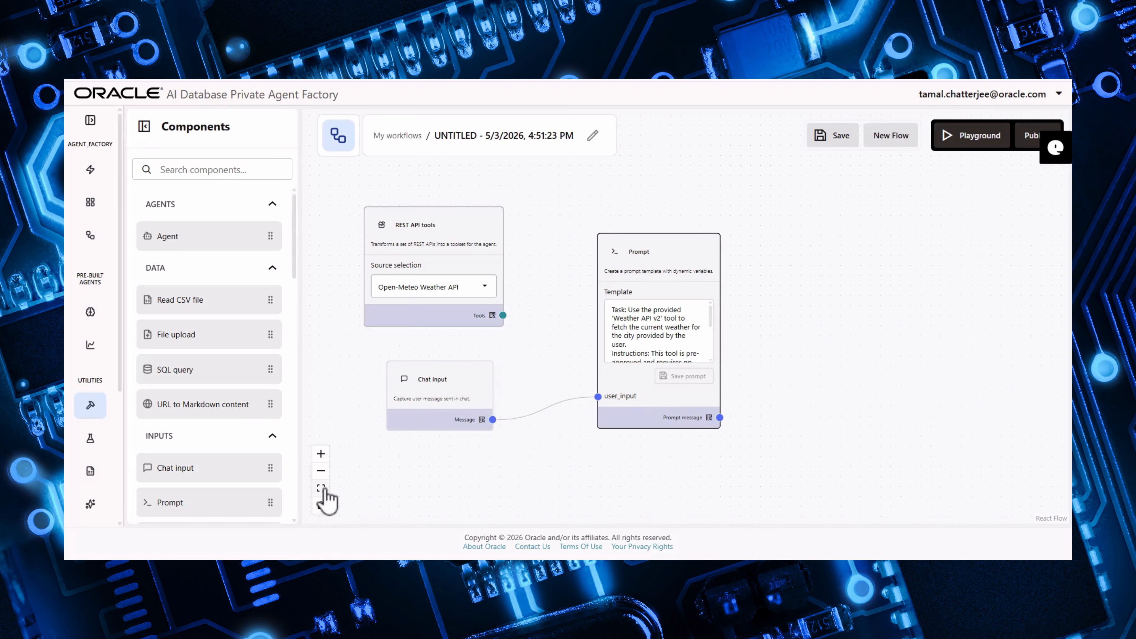
pyautogui.click(321, 470)
pyautogui.moveTo(485, 373); pyautogui.dragTo(420, 418)
pyautogui.moveTo(490, 249); pyautogui.dragTo(416, 238)
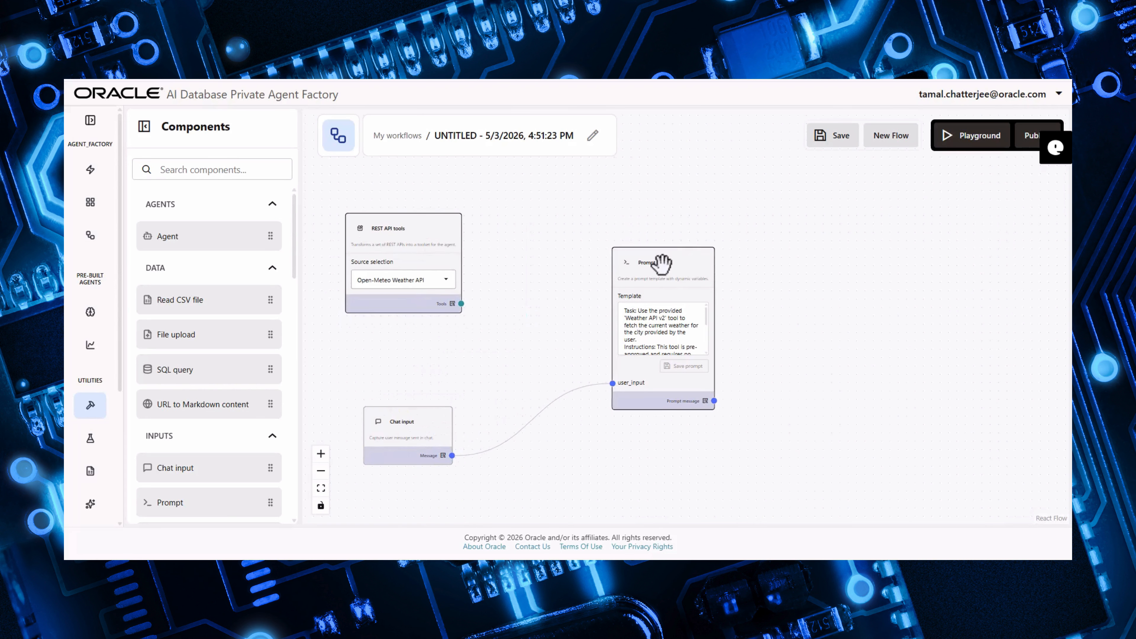
pyautogui.moveTo(658, 265); pyautogui.dragTo(525, 345)
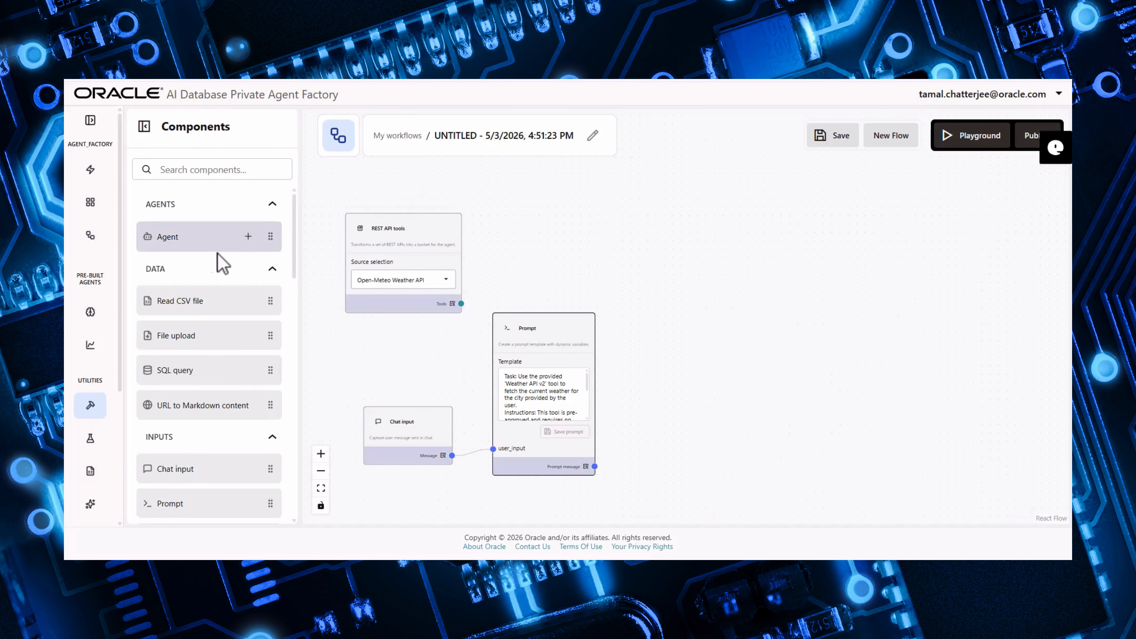
# - Add an Agent component, place it right of the Prompt, and set its LLM to llm_model_entryv3 (oci)
pyautogui.click(246, 239)
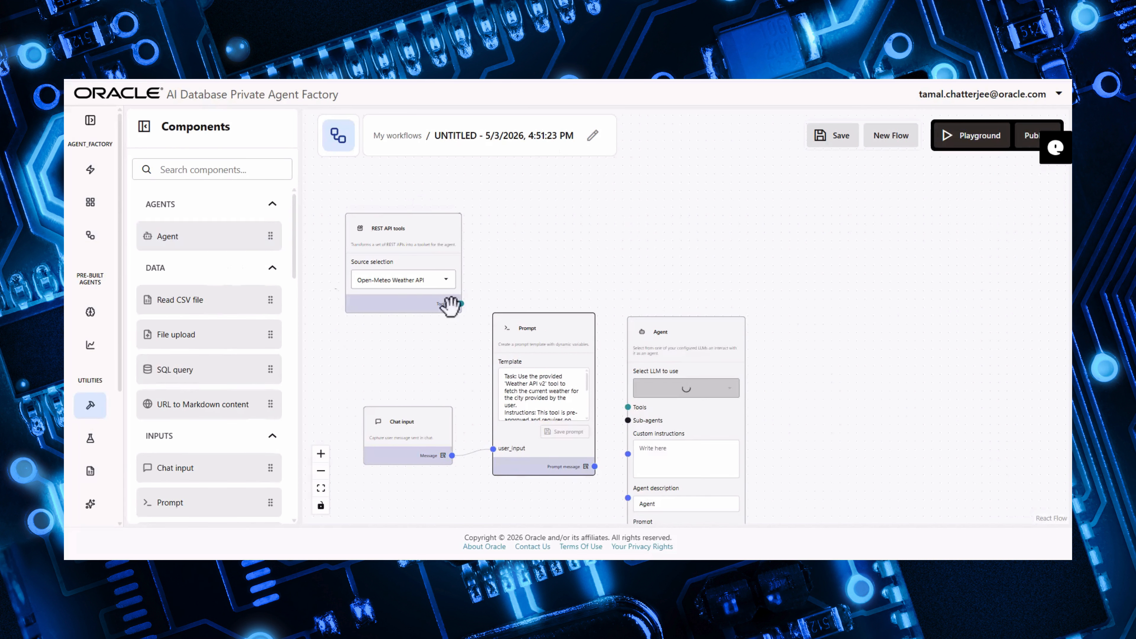
pyautogui.moveTo(665, 330); pyautogui.dragTo(697, 147)
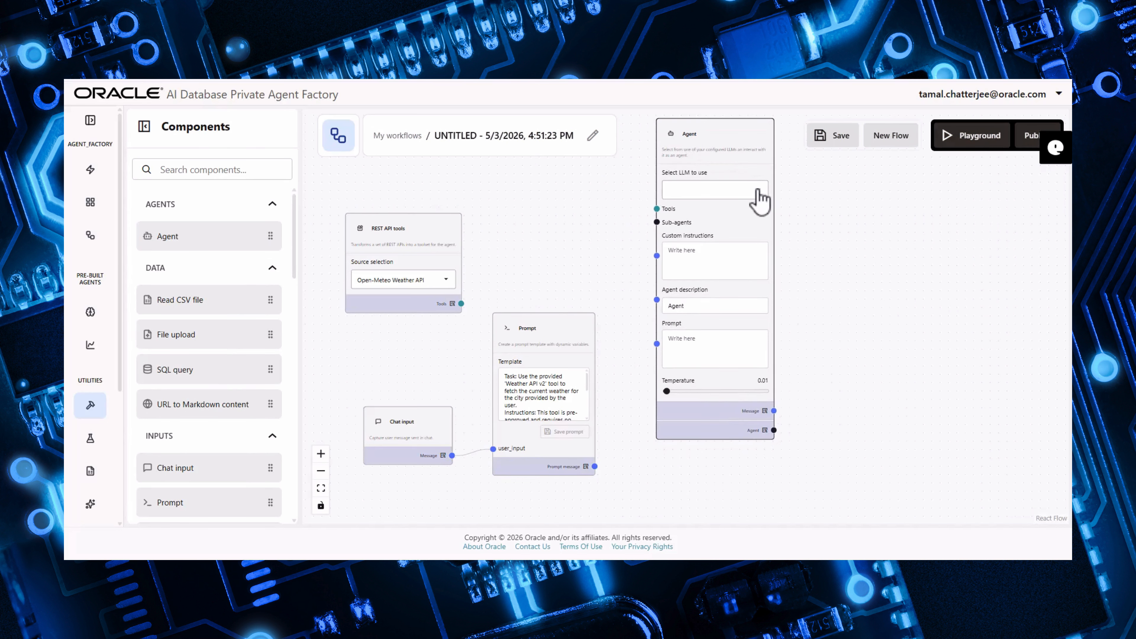
pyautogui.click(747, 187)
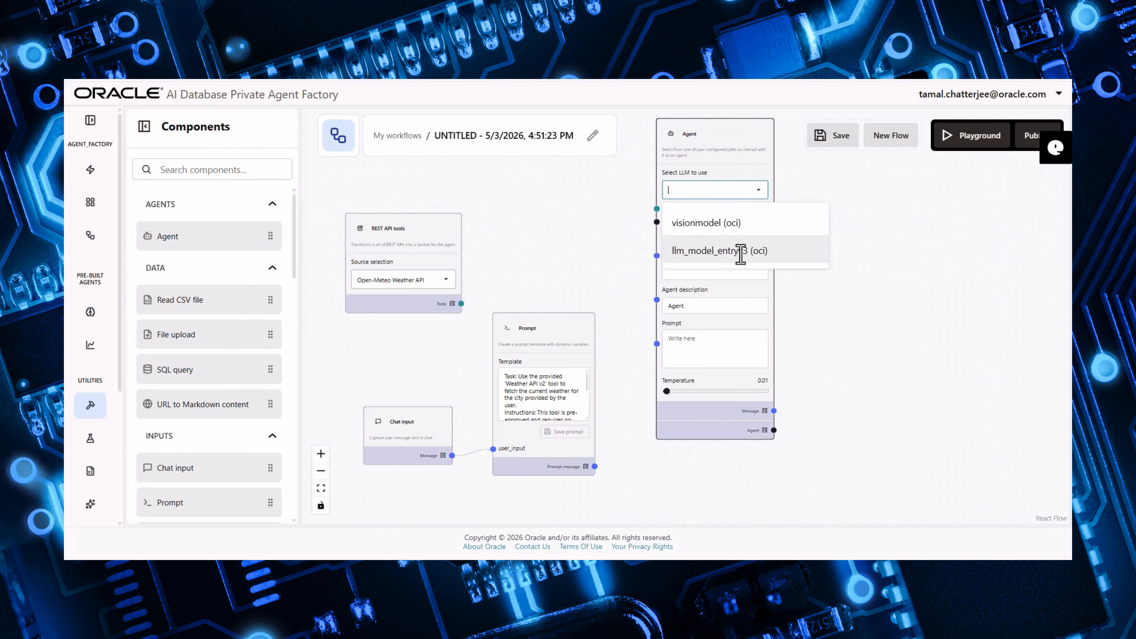
pyautogui.click(737, 251)
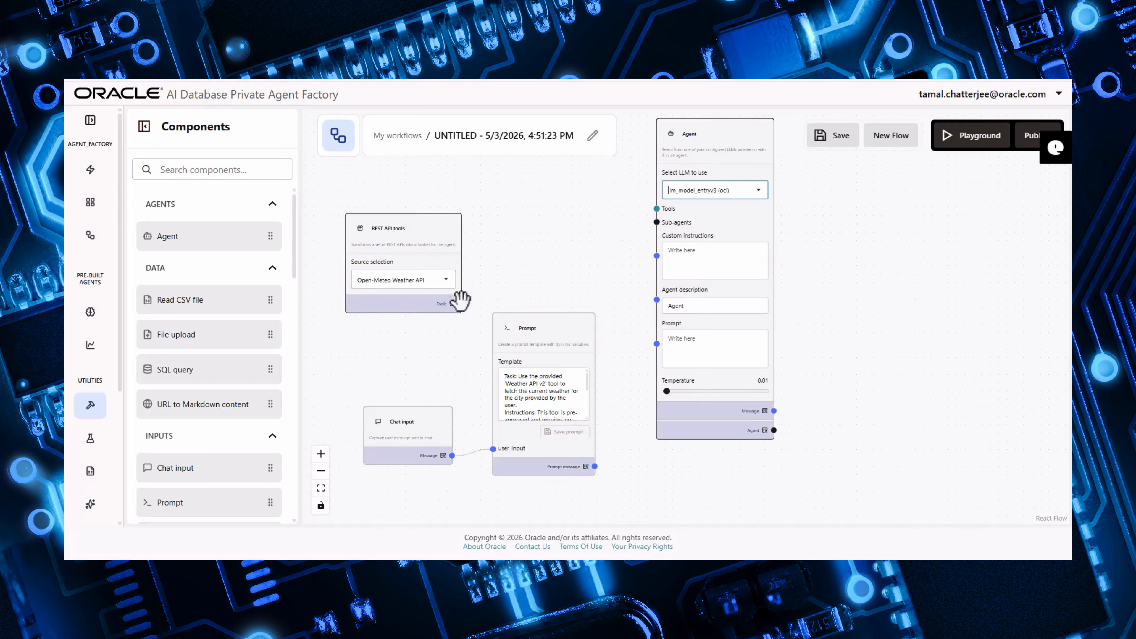
# - Connect the REST API tools output to the Agent's Tools input and the Prompt message to the Agent's Prompt
pyautogui.moveTo(462, 304); pyautogui.dragTo(653, 209)
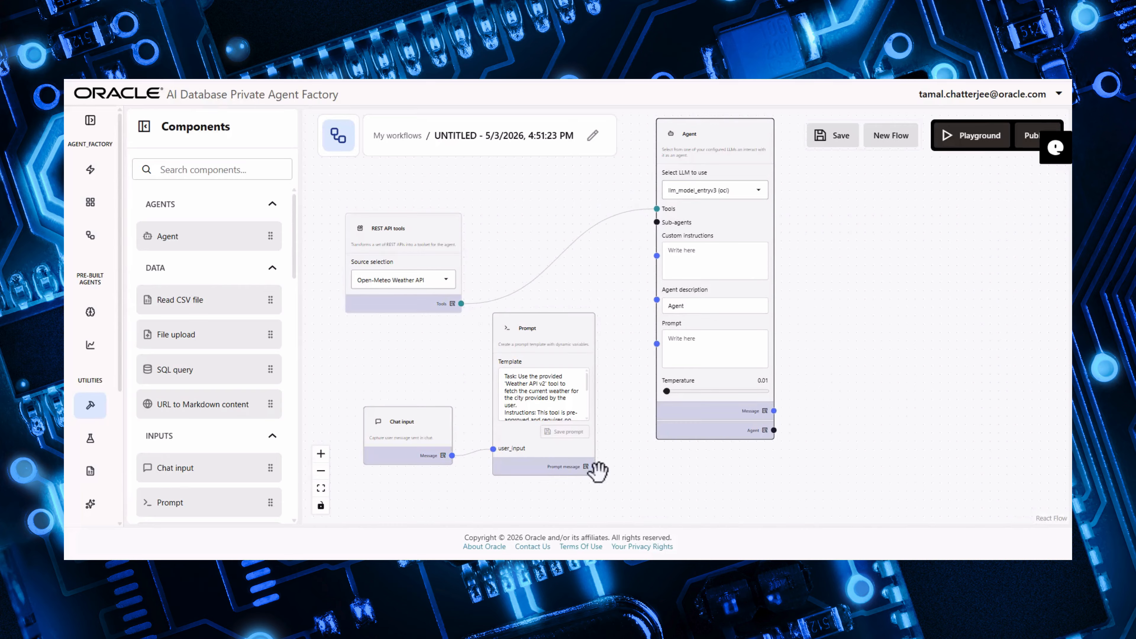
pyautogui.moveTo(595, 466); pyautogui.dragTo(655, 344)
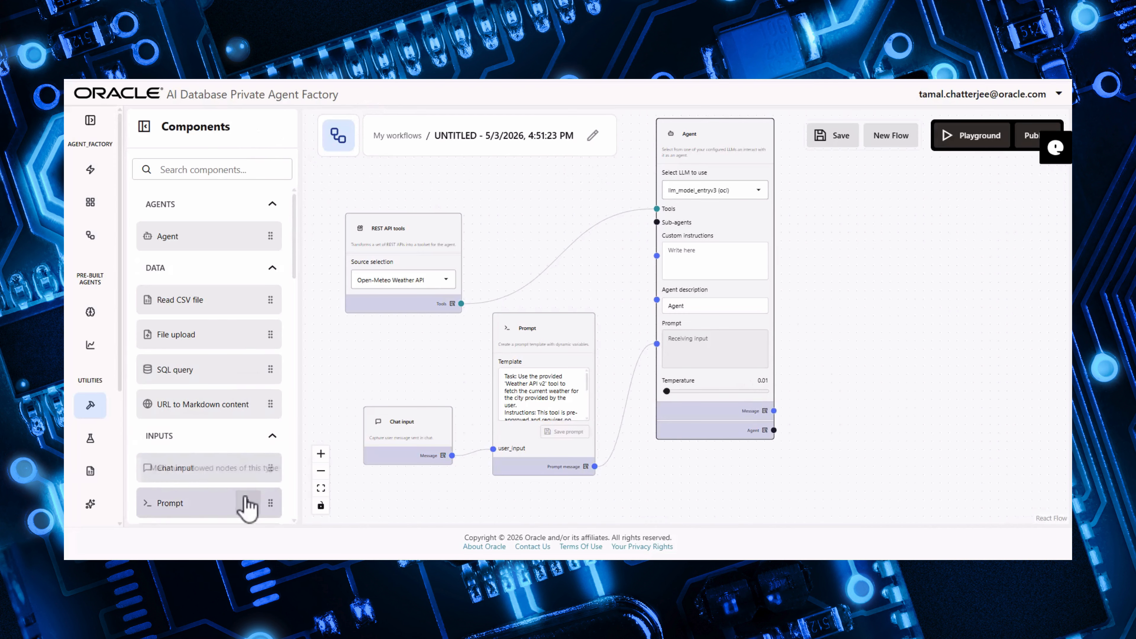
# - Add a second Prompt right of the Agent, paste the outfit recommendation template ending 'Weather Report: {{weather_report}}', and save it
pyautogui.moveTo(249, 504)
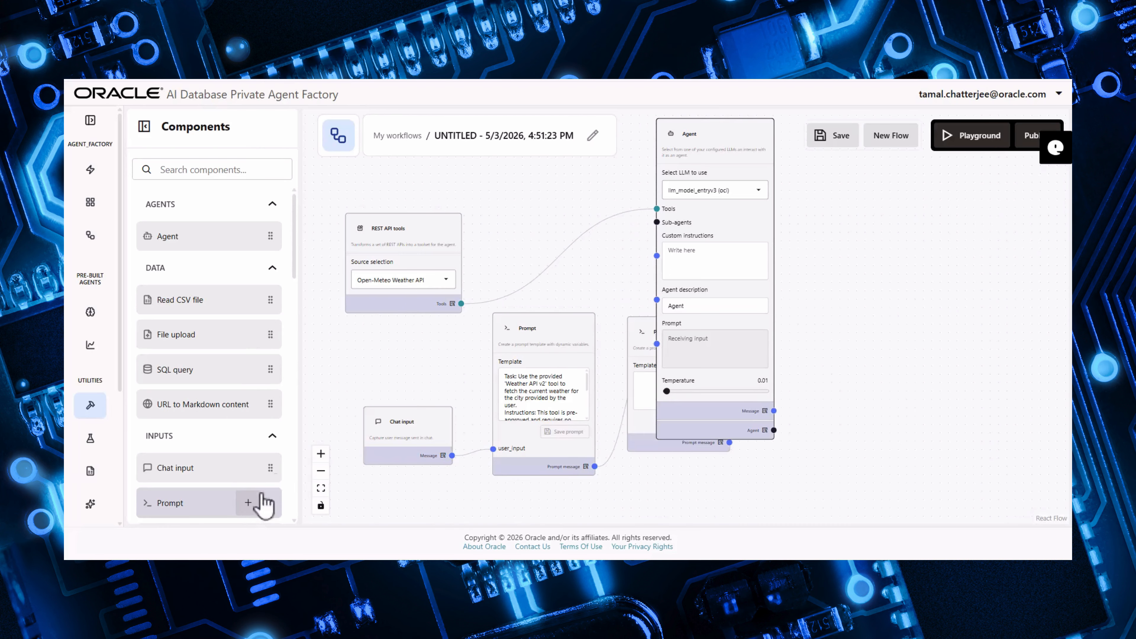
pyautogui.moveTo(258, 501); pyautogui.dragTo(867, 177)
pyautogui.click(840, 258)
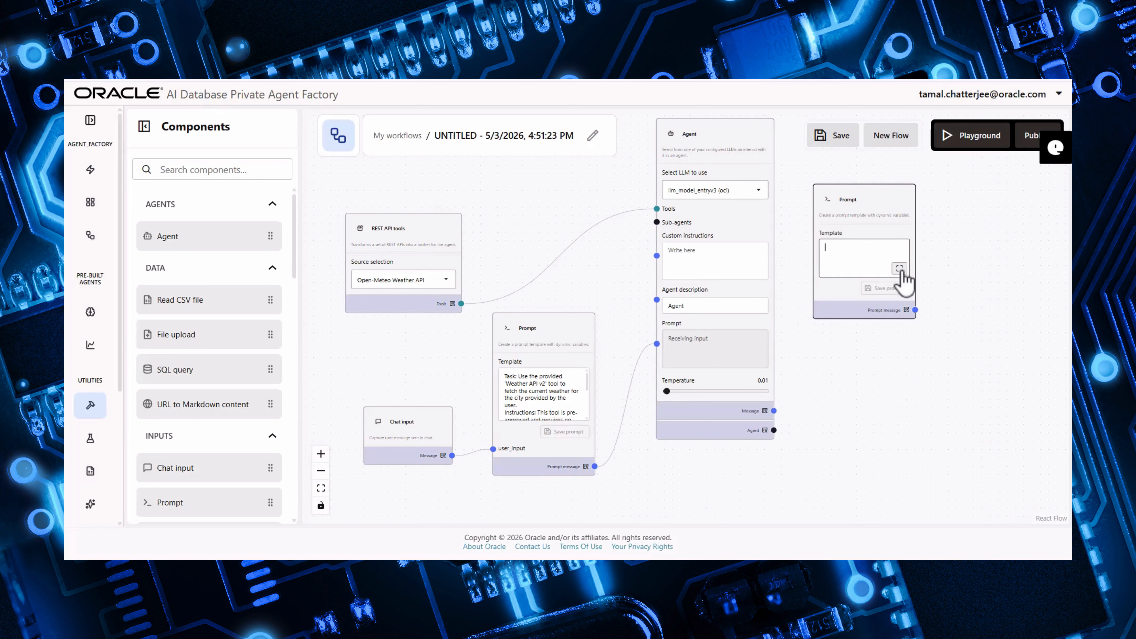
pyautogui.click(899, 268)
pyautogui.write('Task: Review the provided weather report and recommend a 3-piece outfit suitable for those specific conditions. Instructions: Maintain a professional and welcoming tone. Structure the response as a short greeting mentioning the city, followed by a bulleted list of the 3 clothing items with a brief reason for each. Include relevant emojis. Weather Report: {{weather_report}}')
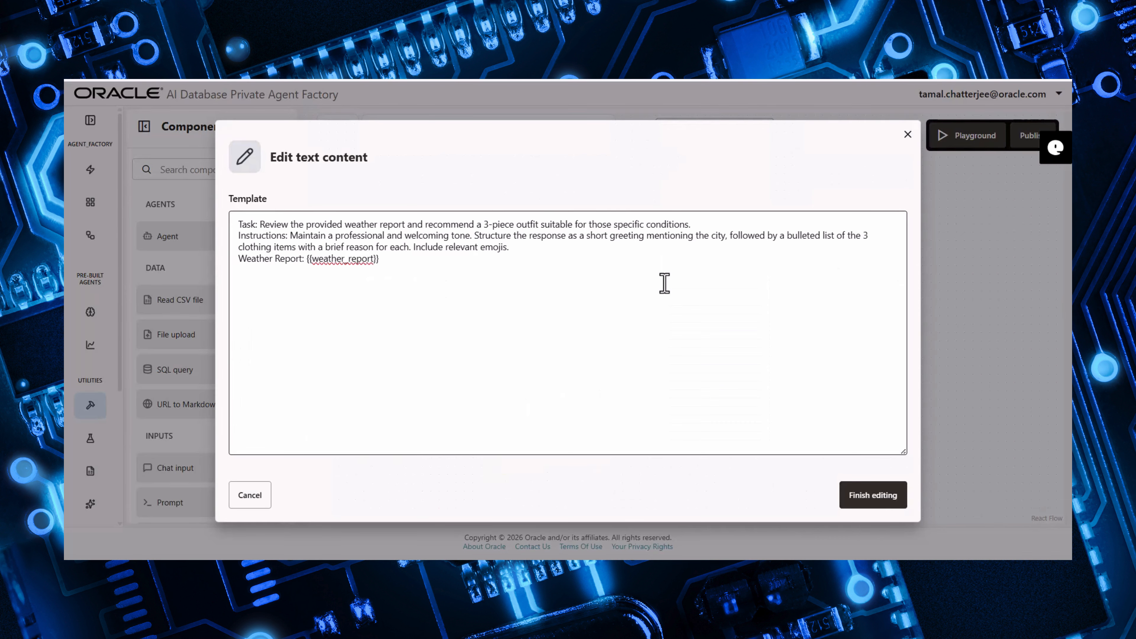
pyautogui.click(875, 501)
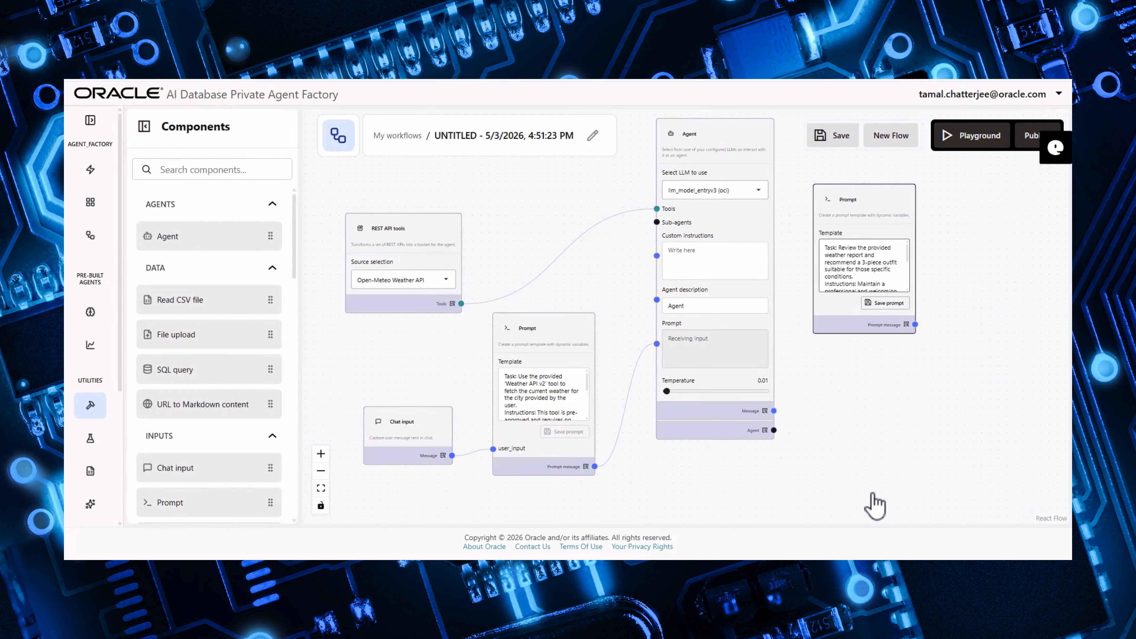
pyautogui.click(888, 305)
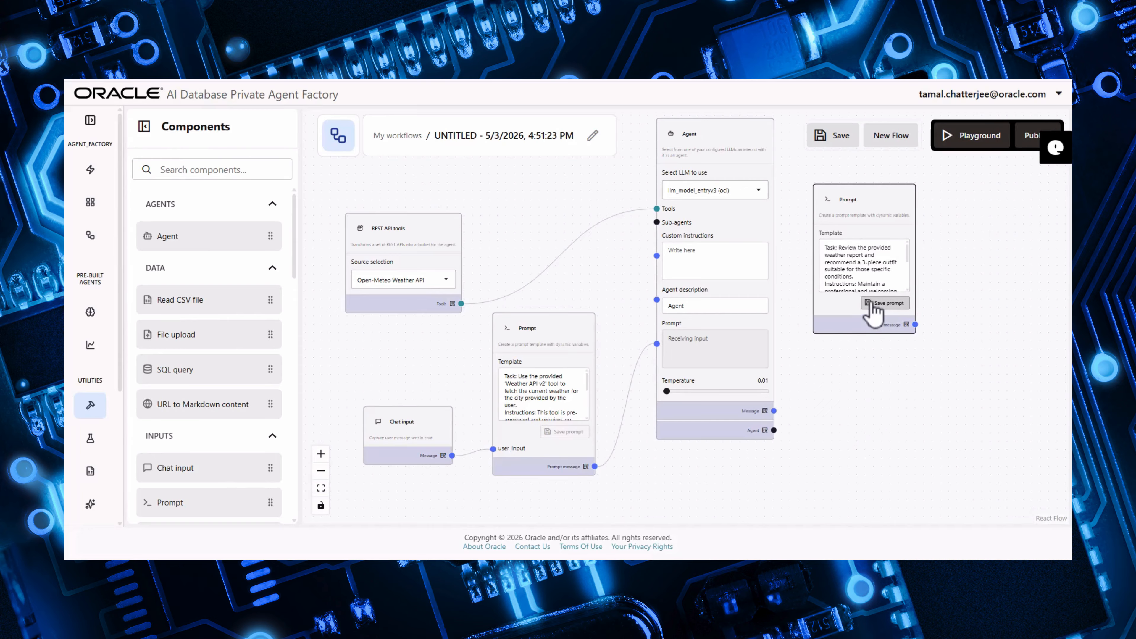
pyautogui.click(871, 303)
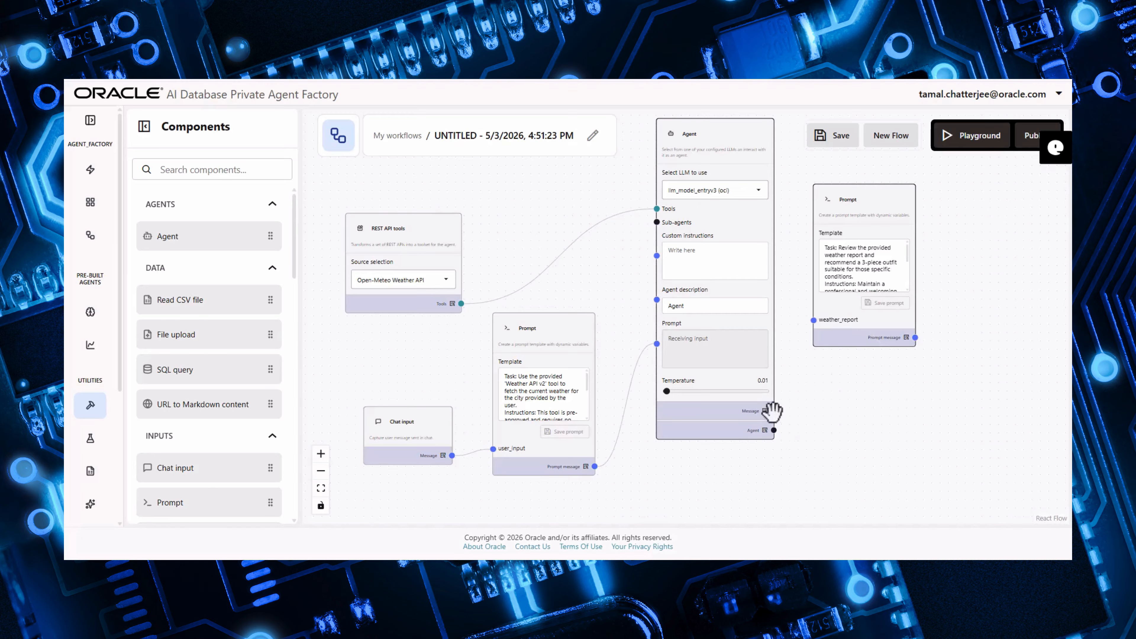
# - Connect the Agent's message output to the second Prompt's weather_report input and nudge that Prompt upward
pyautogui.moveTo(774, 410); pyautogui.dragTo(814, 320)
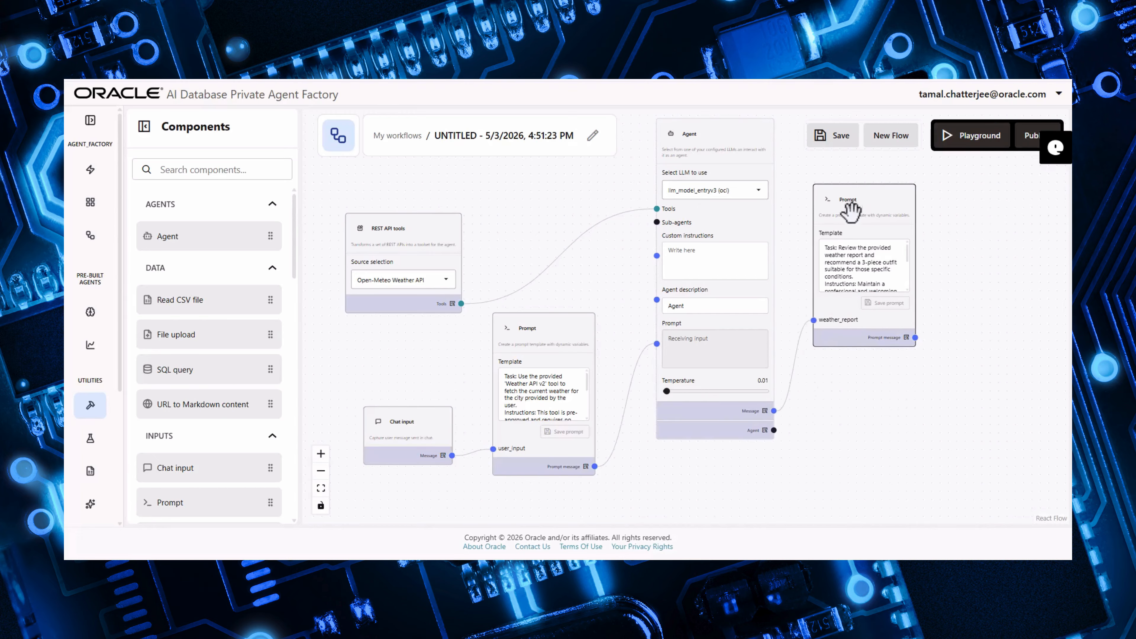
pyautogui.moveTo(849, 205); pyautogui.dragTo(819, 183)
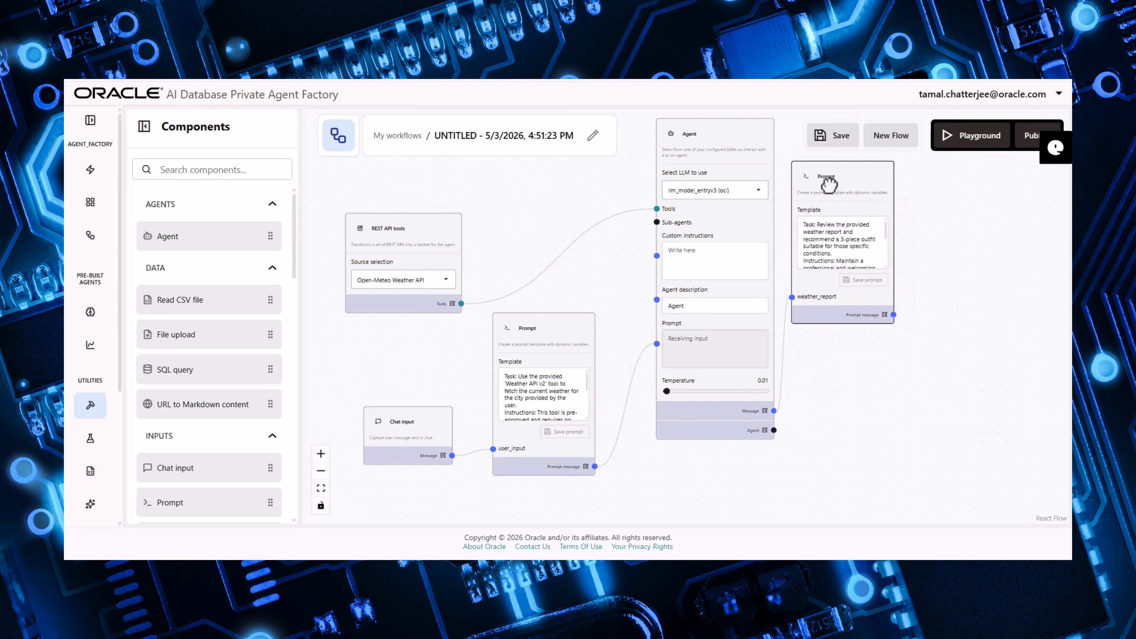
pyautogui.moveTo(829, 184); pyautogui.dragTo(824, 182)
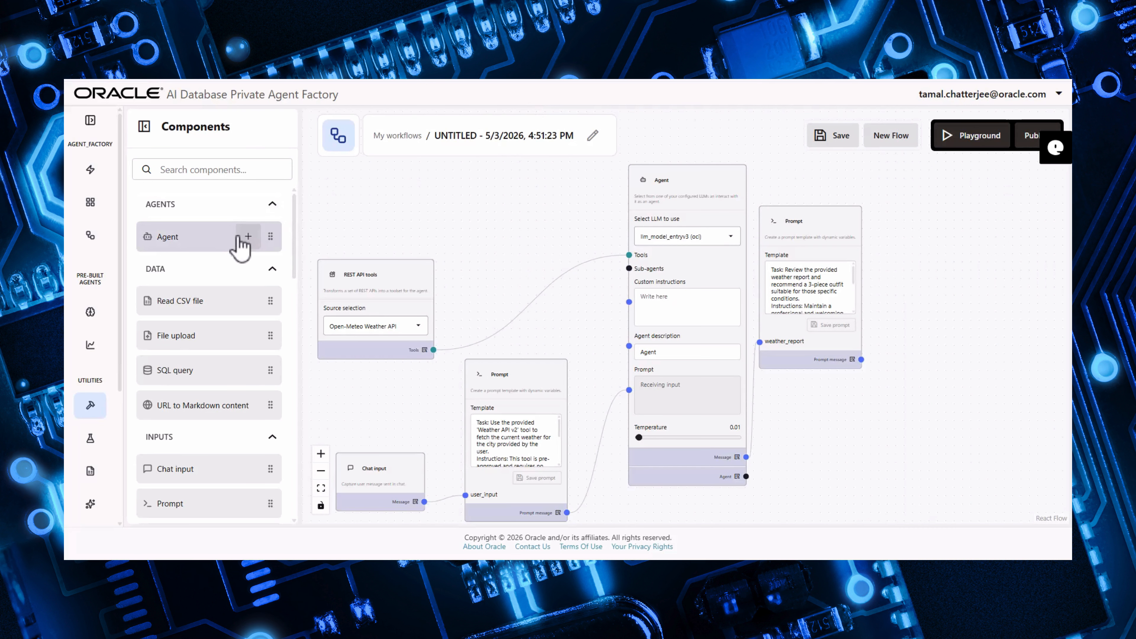
# - Add a second Agent at the far right of the canvas and set its LLM to llm_model_entryv3 (oci)
pyautogui.moveTo(244, 246); pyautogui.dragTo(617, 291)
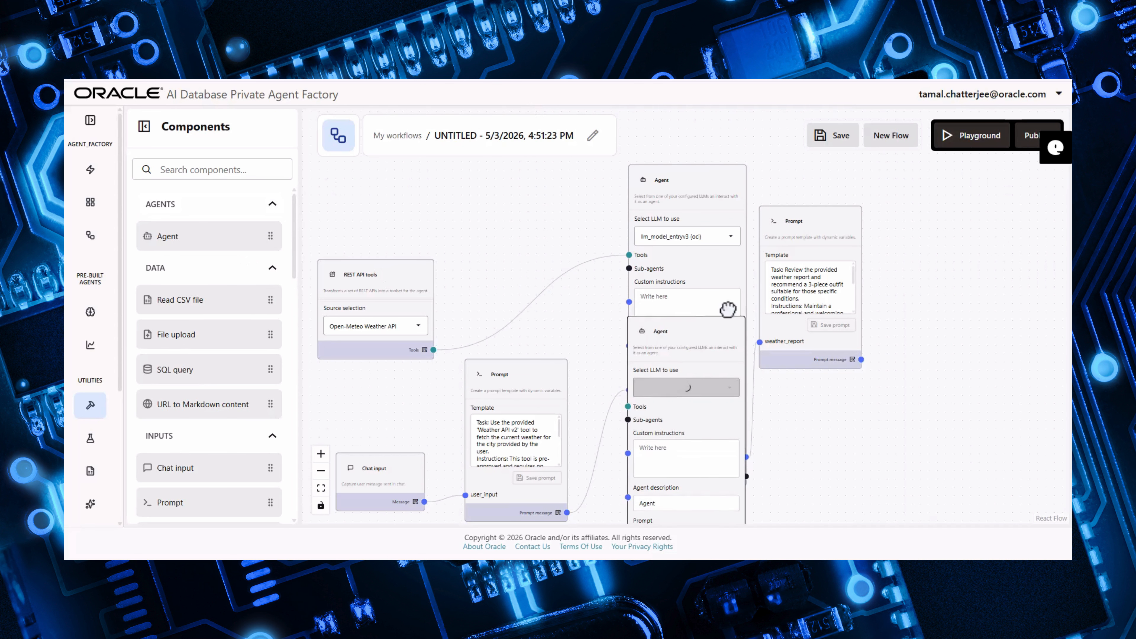
pyautogui.moveTo(671, 332); pyautogui.dragTo(917, 175)
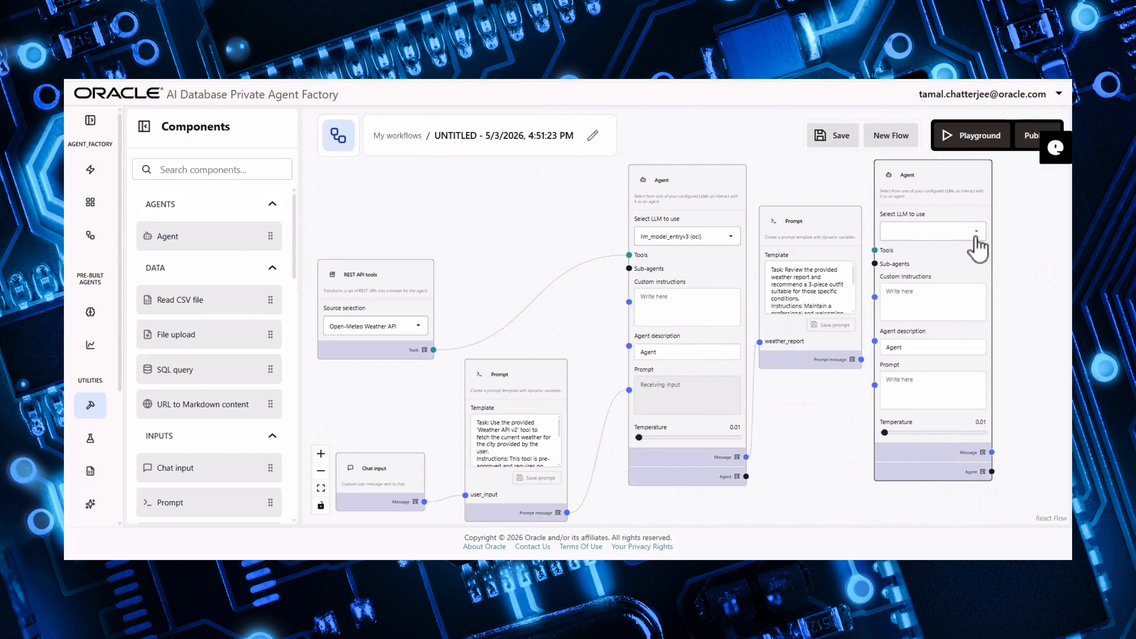
pyautogui.click(967, 231)
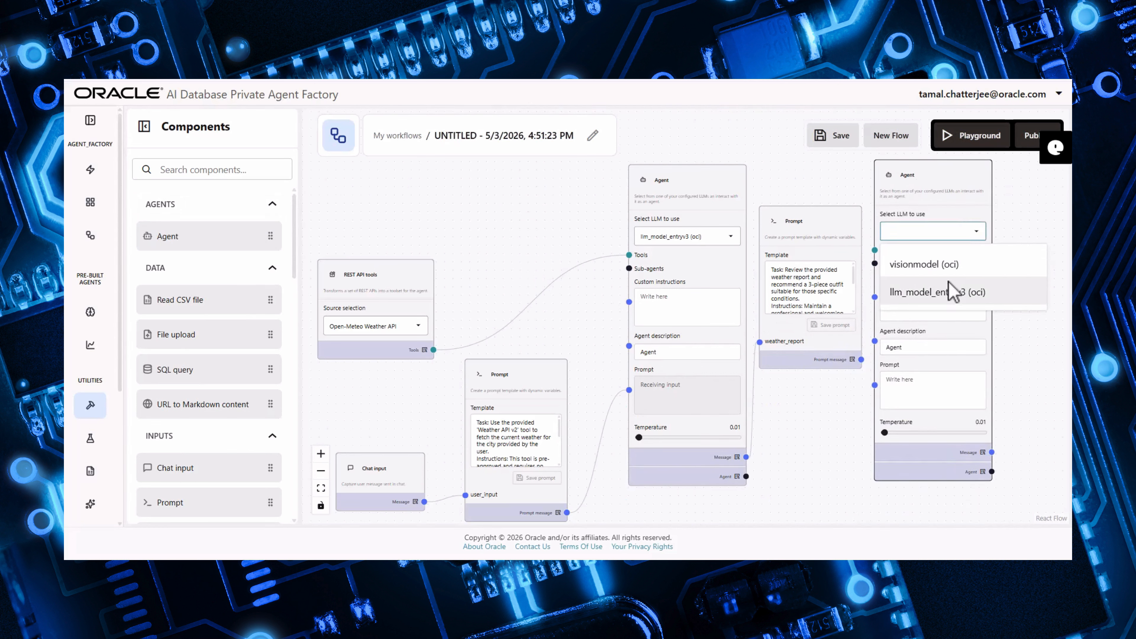
pyautogui.click(952, 293)
pyautogui.moveTo(919, 181); pyautogui.dragTo(941, 183)
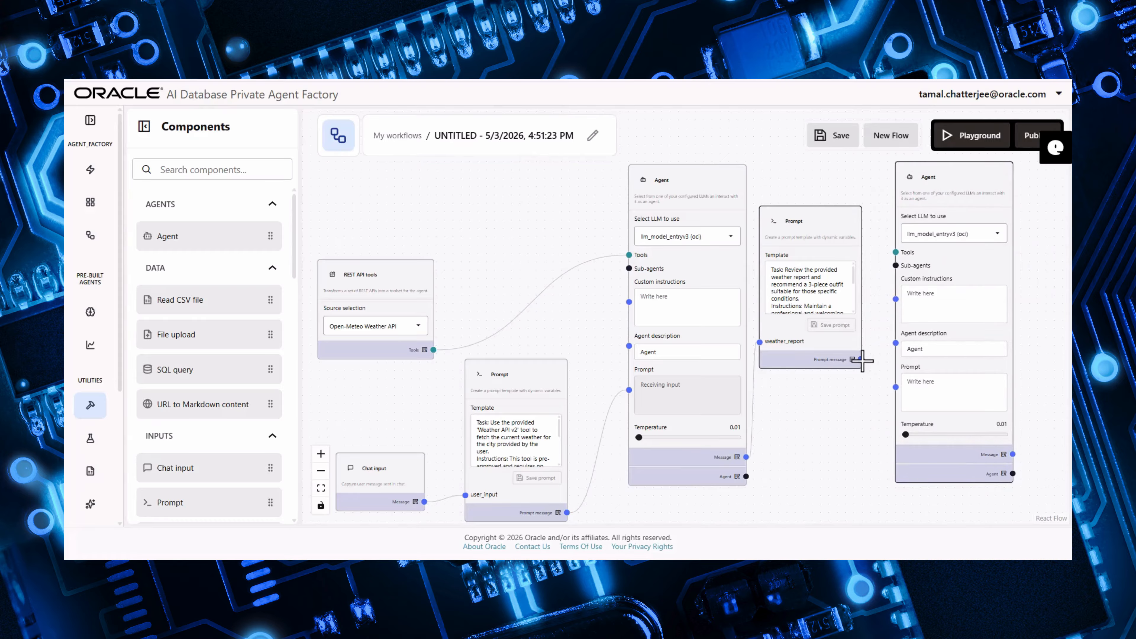
# - Connect the second Prompt's message to the second Agent's Prompt input and reposition that Agent slightly
pyautogui.moveTo(861, 360); pyautogui.dragTo(891, 387)
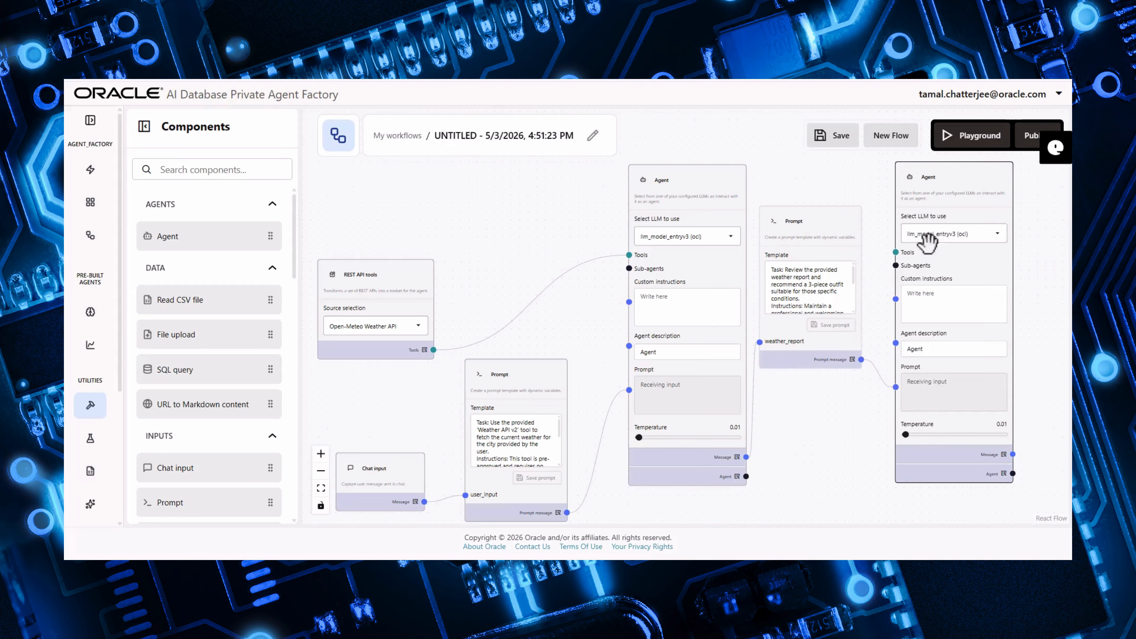
pyautogui.moveTo(954, 196); pyautogui.dragTo(937, 203)
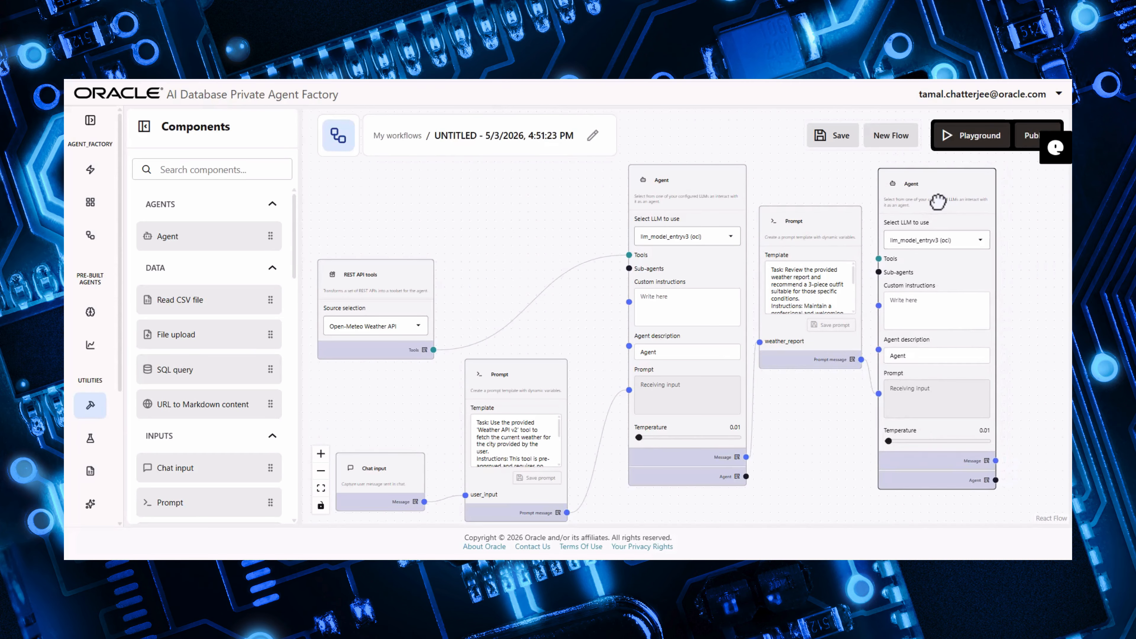
# - Add a Chat output component to the right of the second Agent and connect the Agent's message to it
pyautogui.scroll(-7, 237, 301)
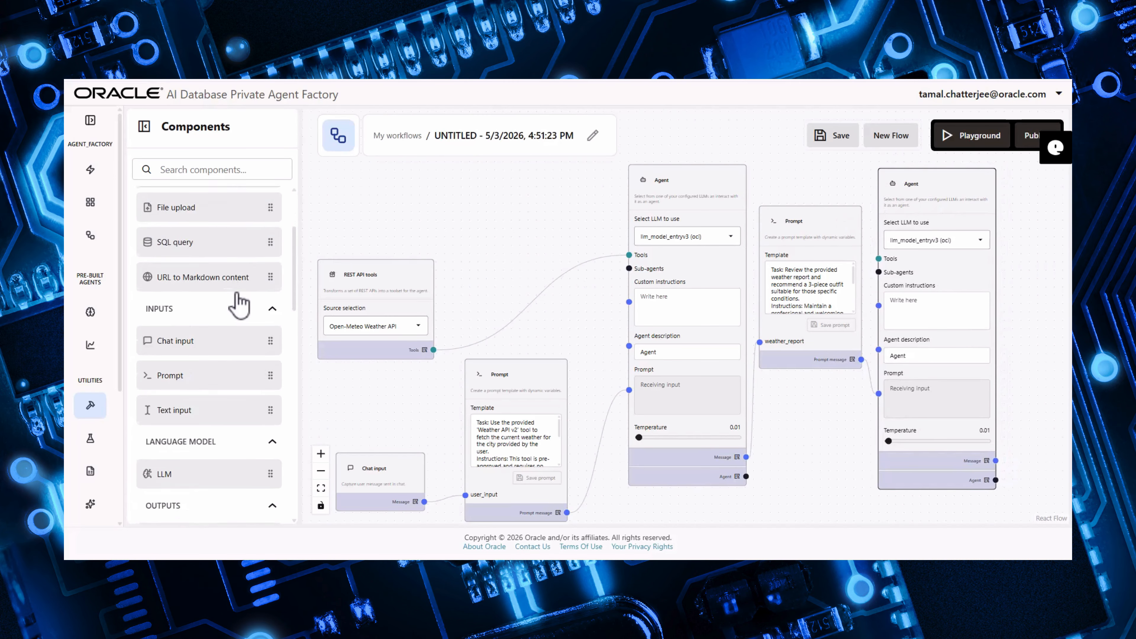
pyautogui.scroll(-2, 237, 294)
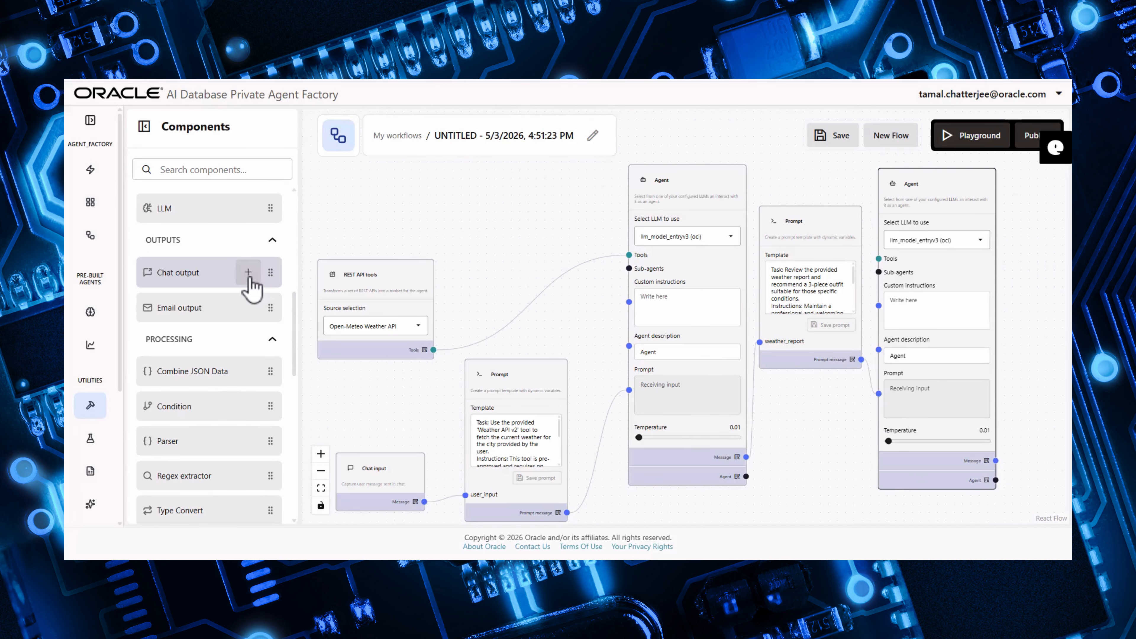
pyautogui.click(249, 273)
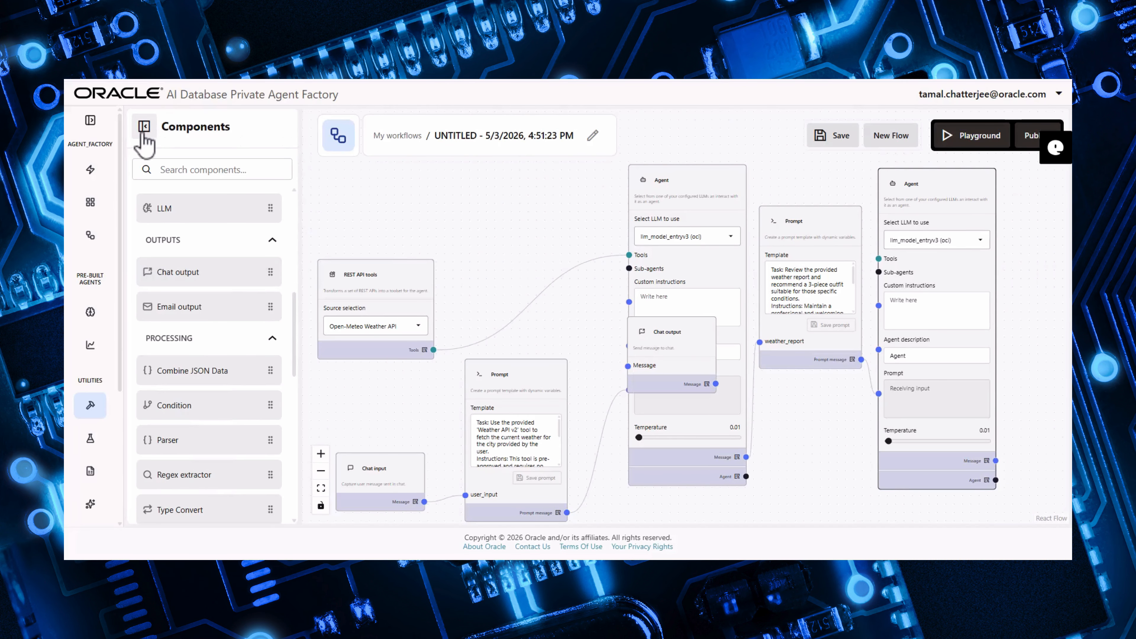
pyautogui.click(144, 127)
pyautogui.moveTo(501, 343); pyautogui.dragTo(923, 299)
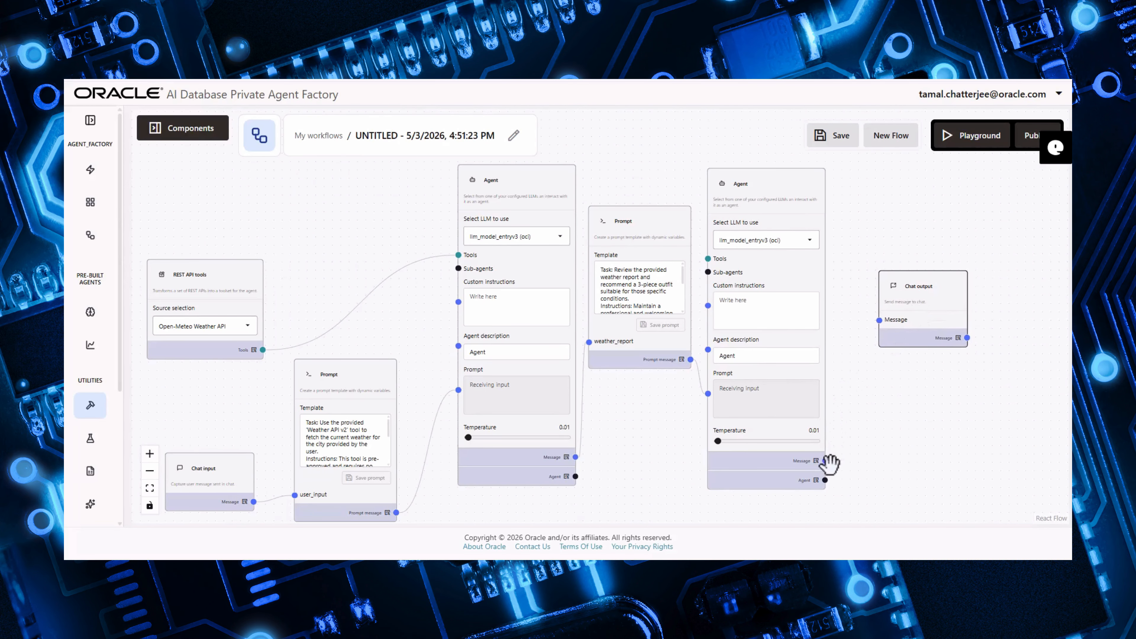
pyautogui.moveTo(825, 461); pyautogui.dragTo(878, 320)
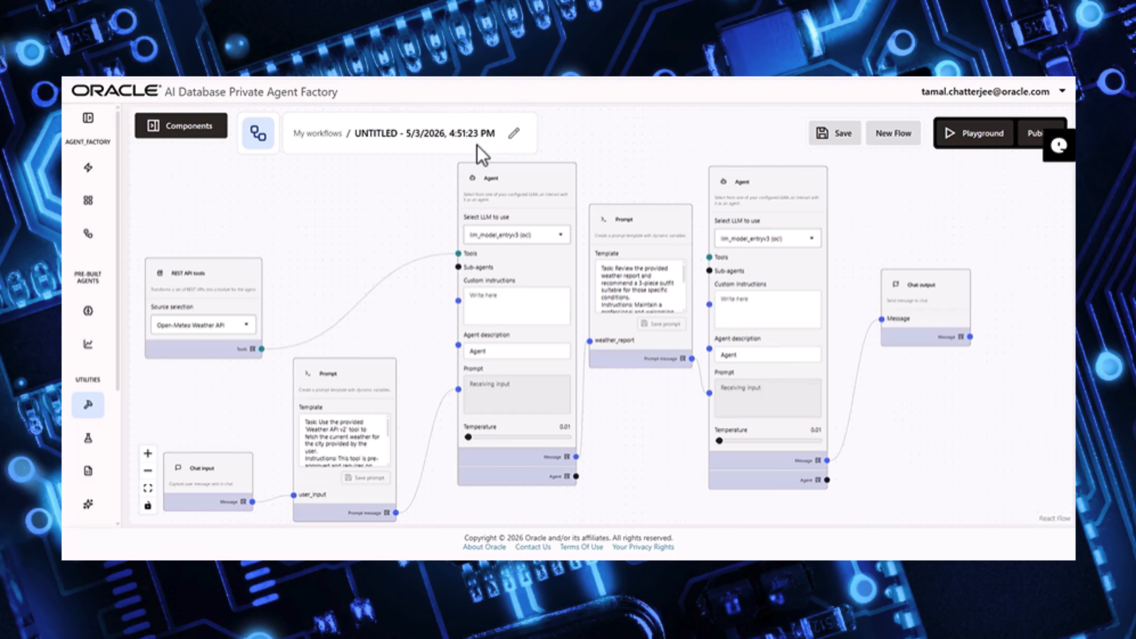
# - Rename the workflow to weather_agent_final and open it in the Playground
pyautogui.click(514, 134)
pyautogui.moveTo(540, 214); pyautogui.dragTo(373, 223)
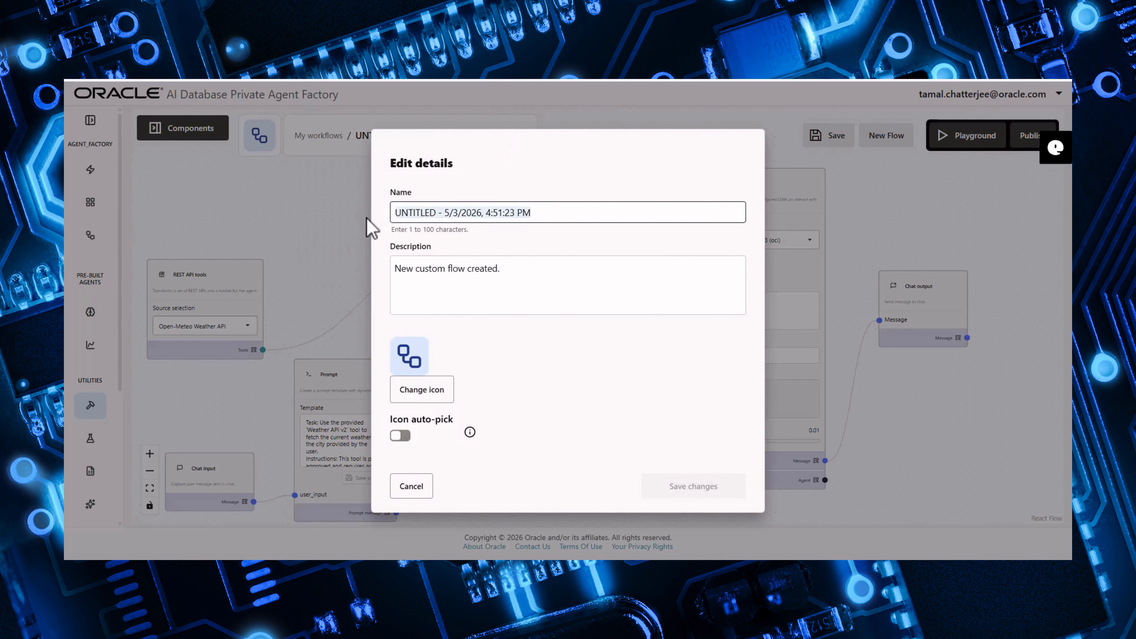
pyautogui.write('weather')
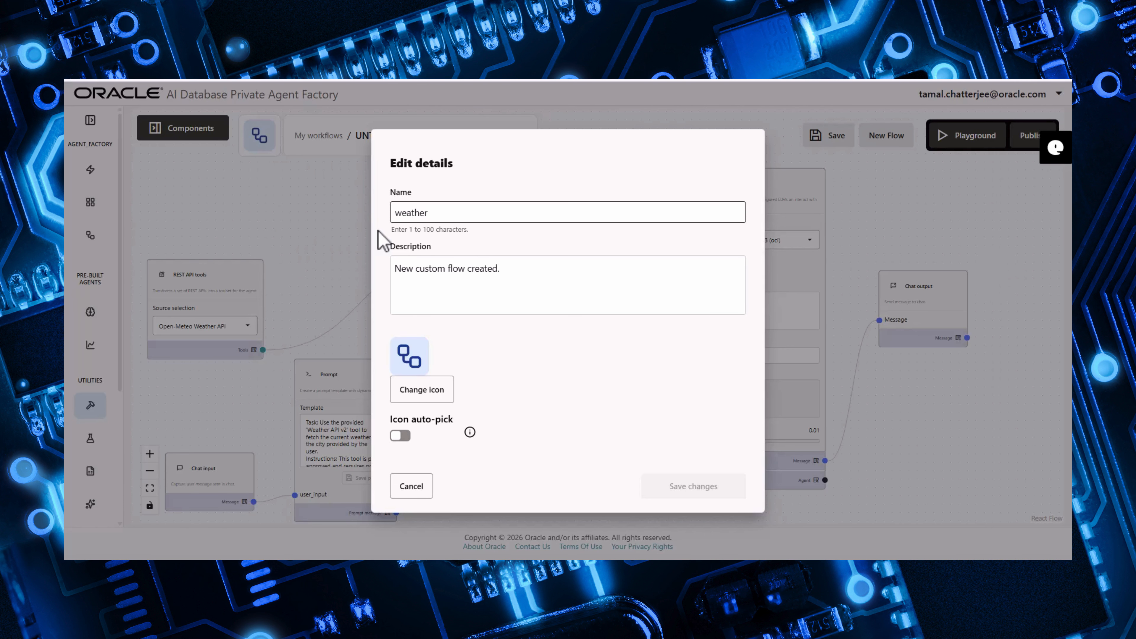
pyautogui.write('_agent')
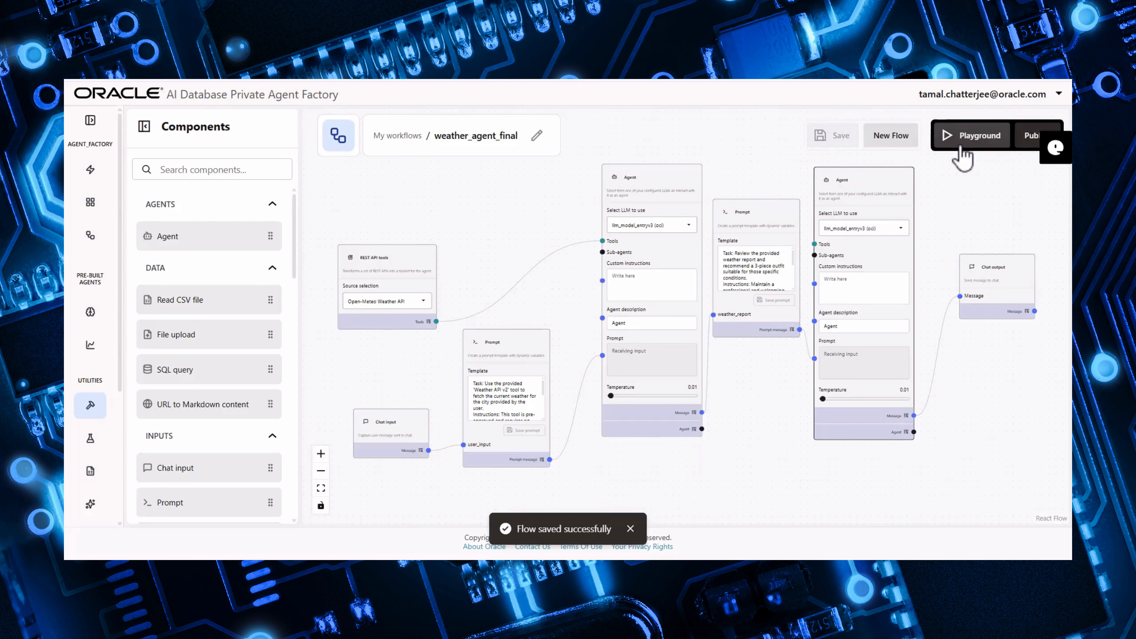
pyautogui.click(962, 143)
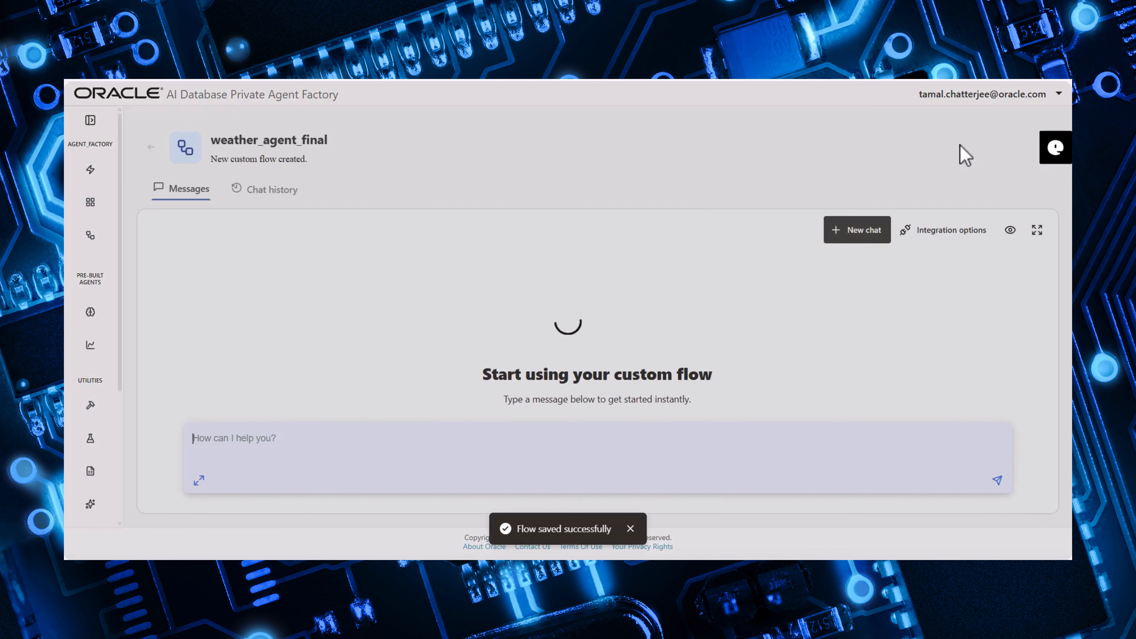
# - Send the message Paris to the flow in the Playground chat
pyautogui.click(307, 438)
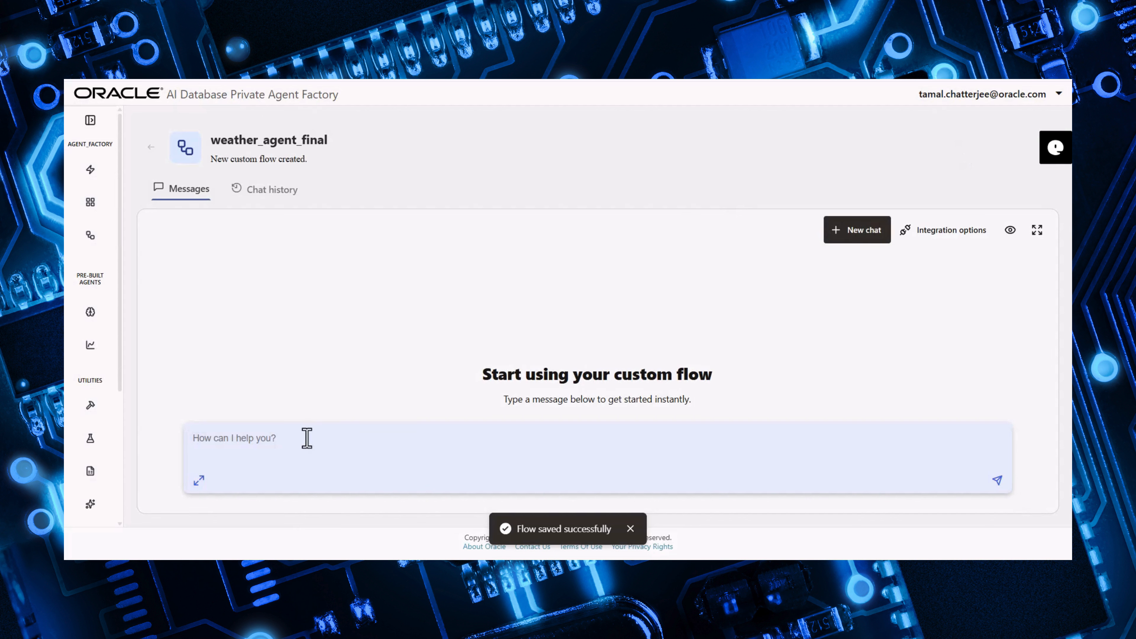
pyautogui.write('Paris')
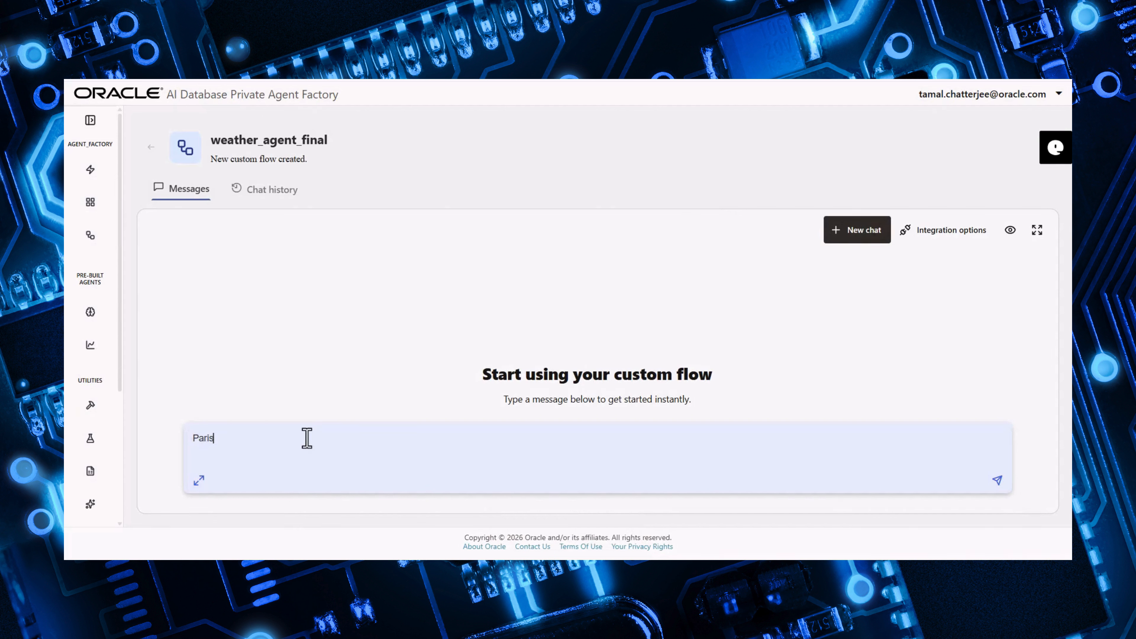
pyautogui.press('Return')
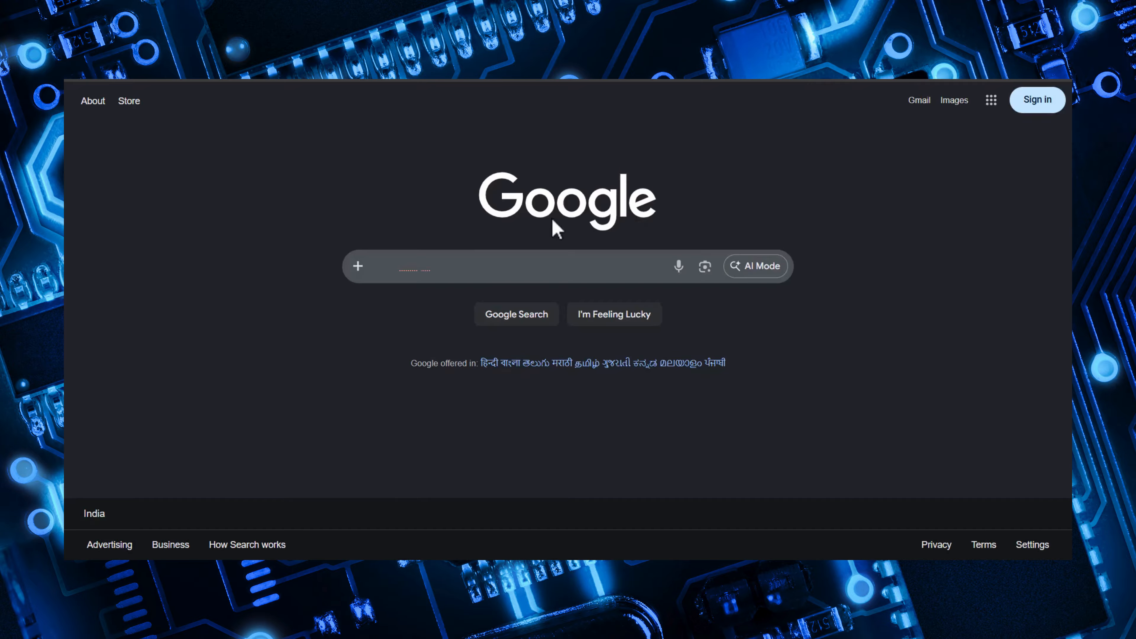
# - Switch to Google and search for paris temperature to compare with the agent's answer
pyautogui.click(467, 256)
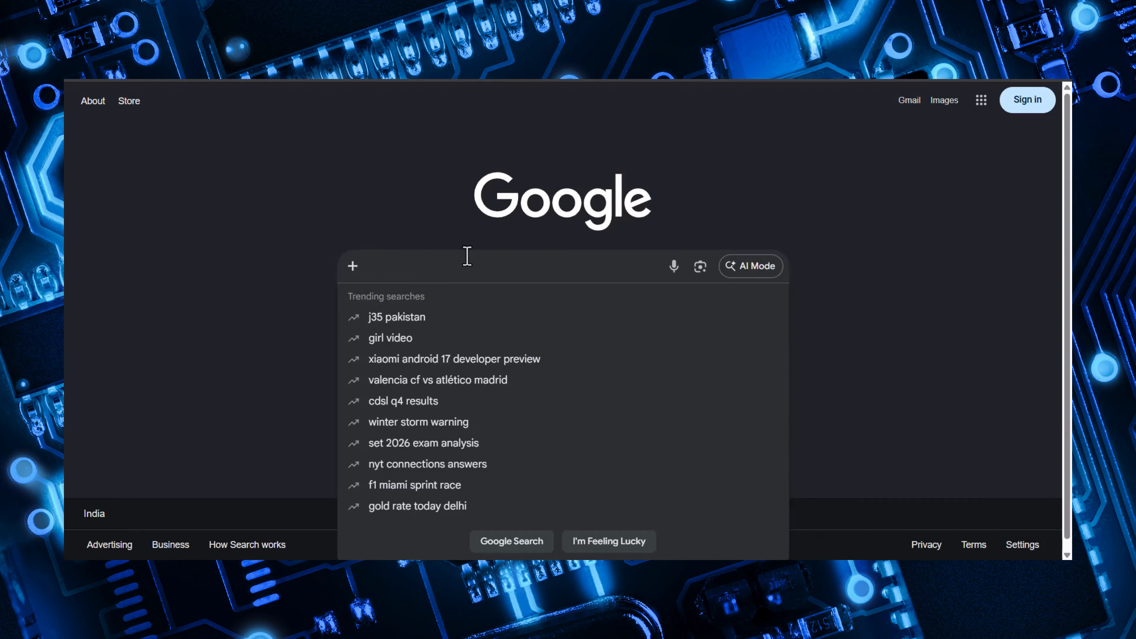
pyautogui.write('paris temp')
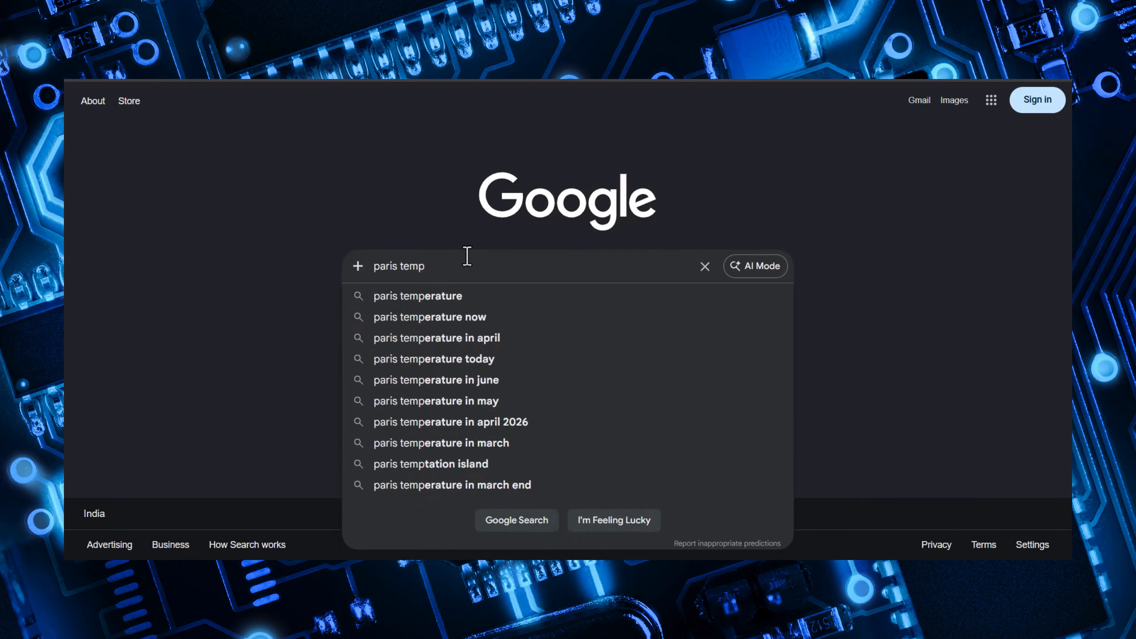
pyautogui.press('Down')
pyautogui.press('Return')
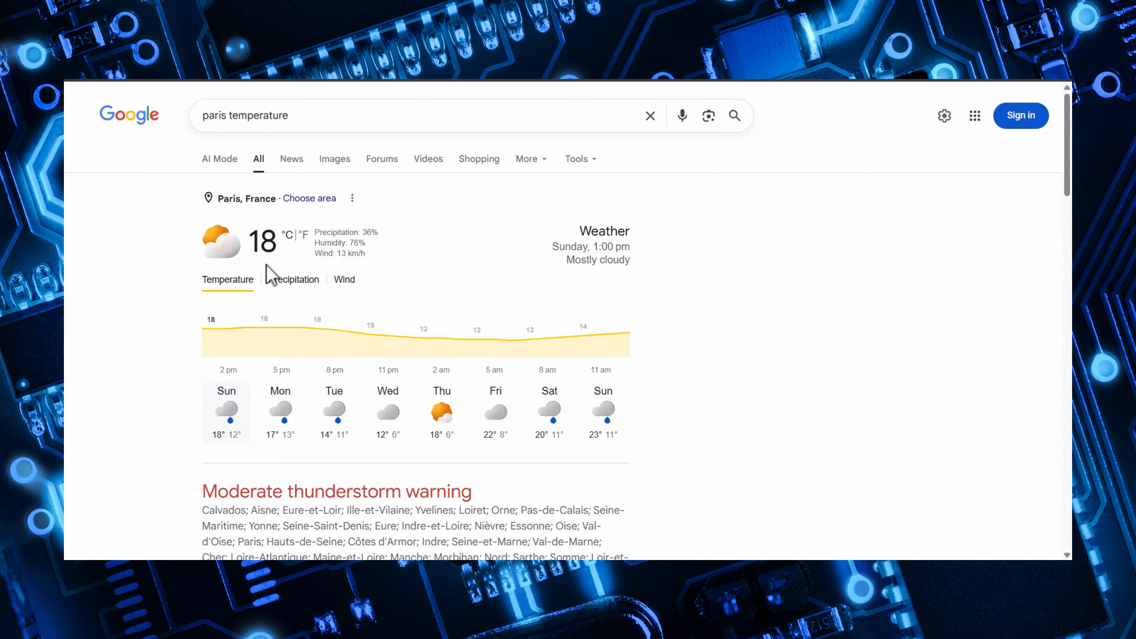
# - Return to the Playground chat and send the message Bengaluru to the flow
pyautogui.doubleClick(265, 251)
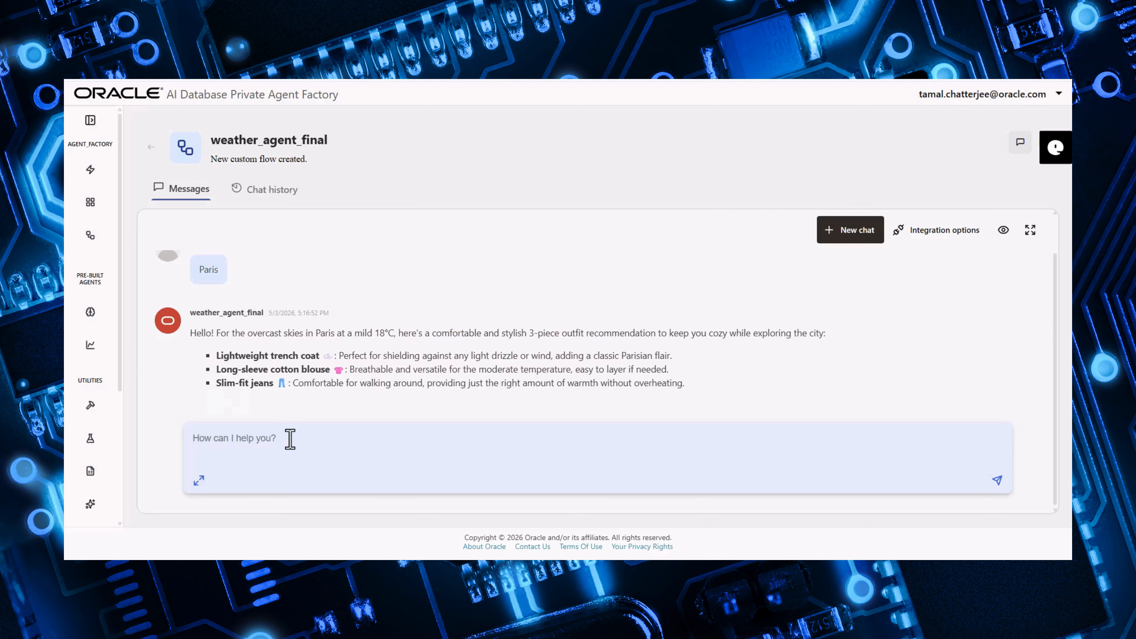
pyautogui.click(290, 438)
pyautogui.write('Ben')
pyautogui.write('galuru')
pyautogui.press('Return')
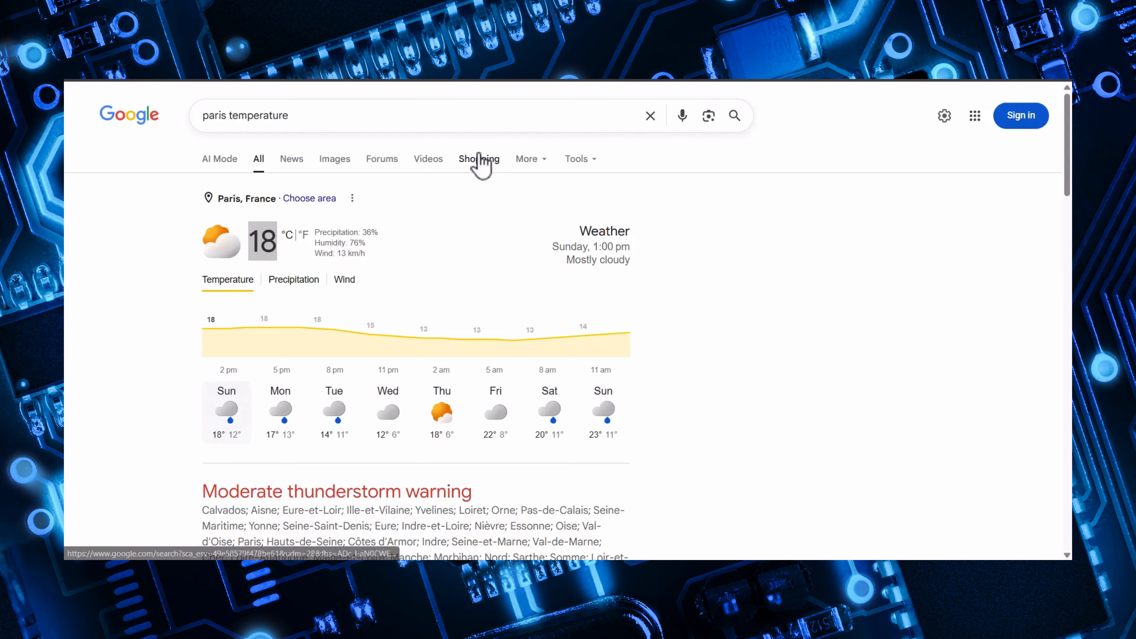
# - Search Google for bengaluru temperature to compare with the agent's answer
pyautogui.doubleClick(207, 115)
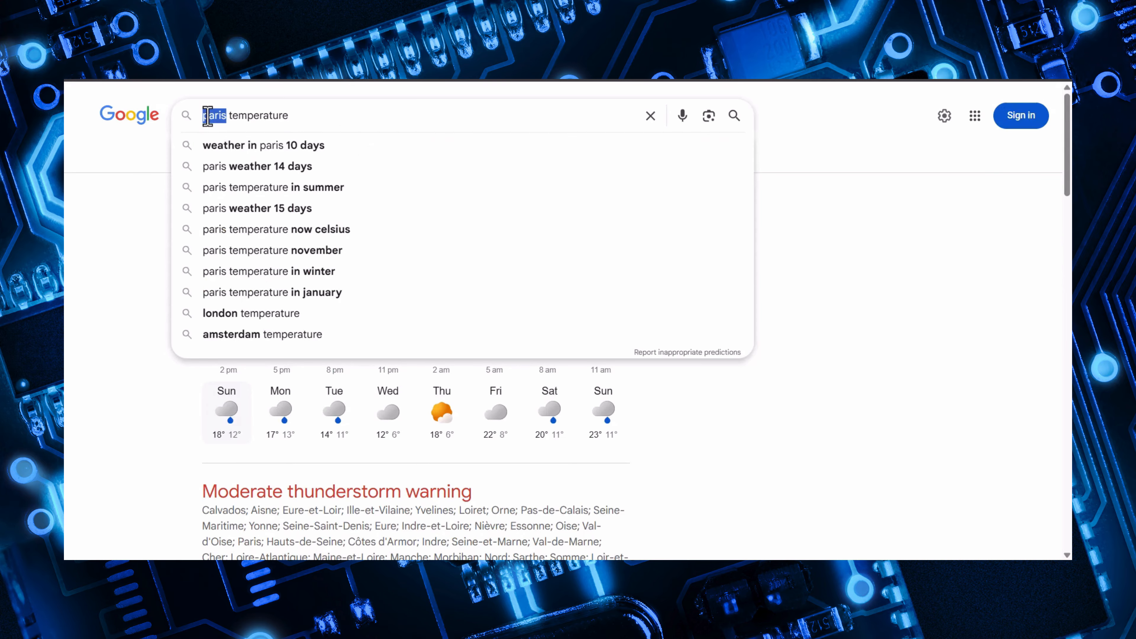
pyautogui.write('bengalu')
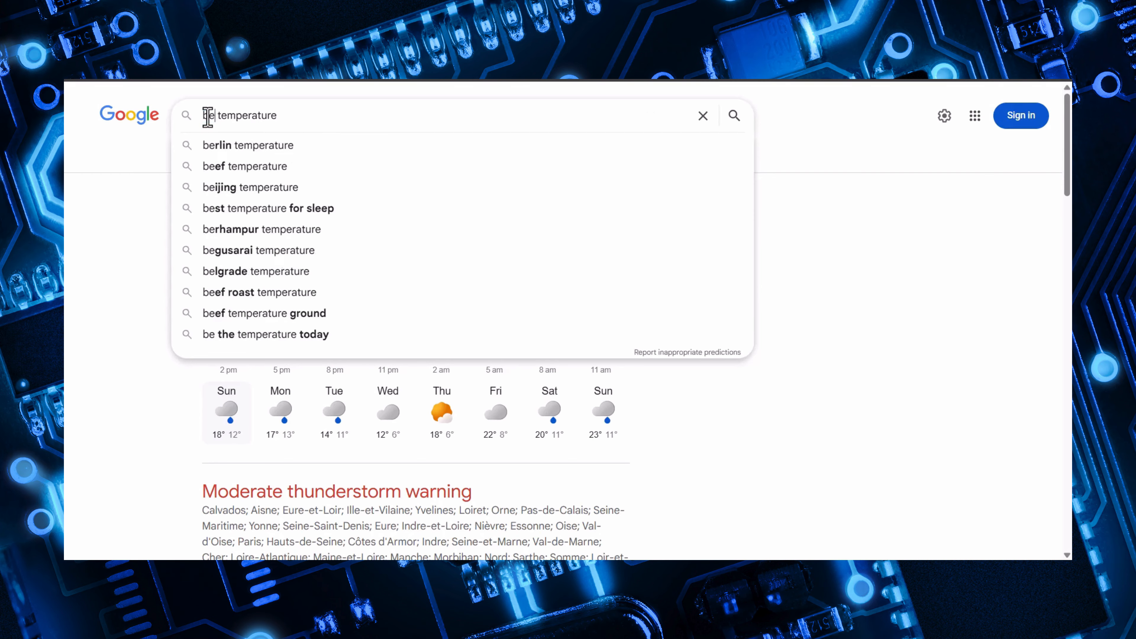
pyautogui.write('ru')
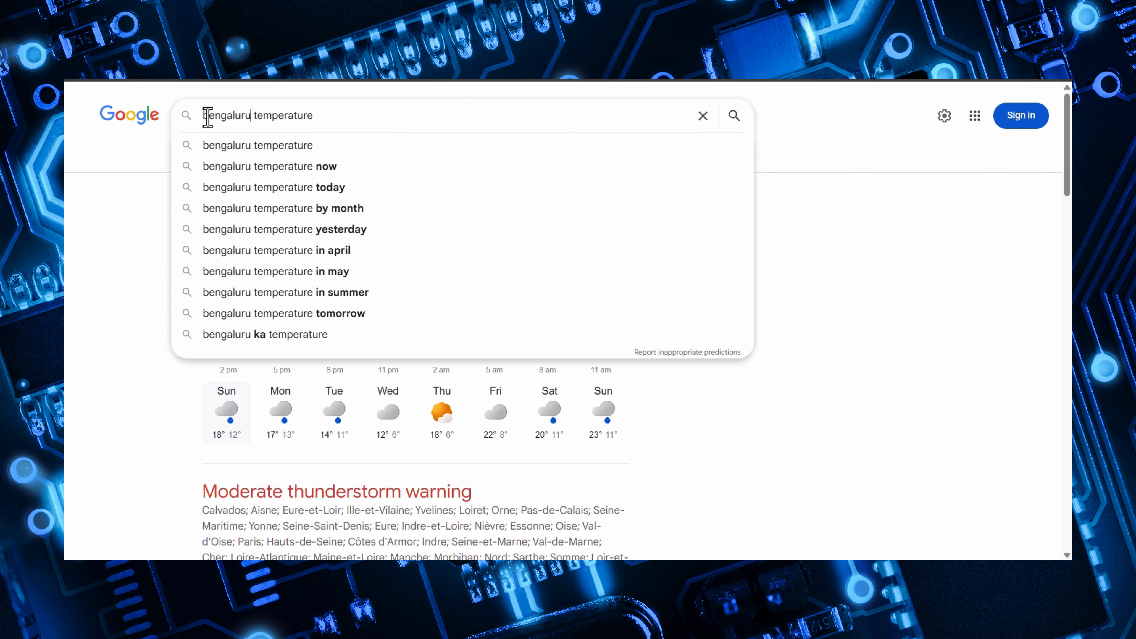
pyautogui.press('Return')
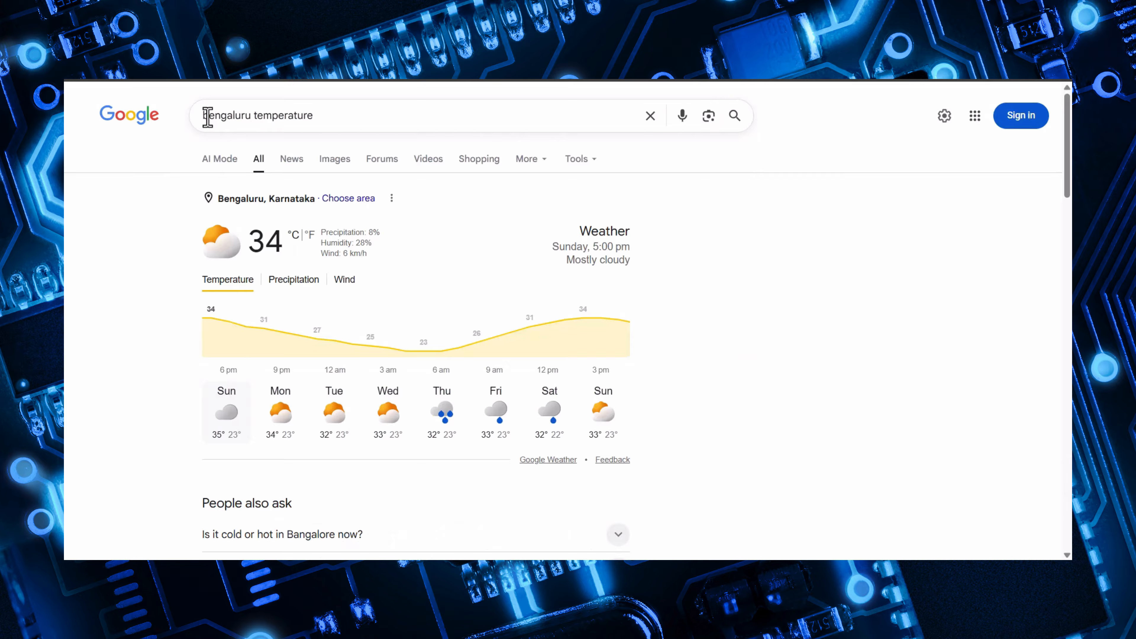